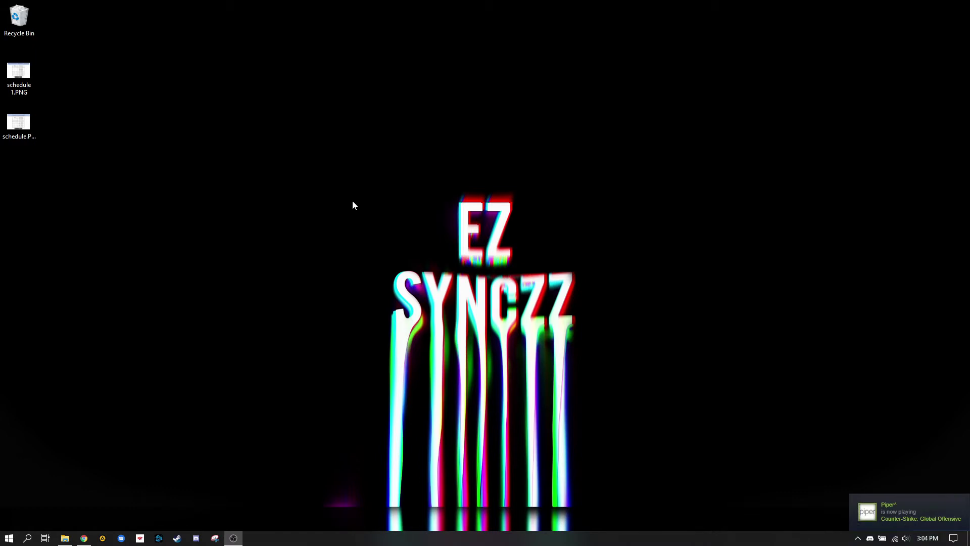
Run %appdata% from the Run dialog to open the Roaming folder in File Explorer.
key(super+r)
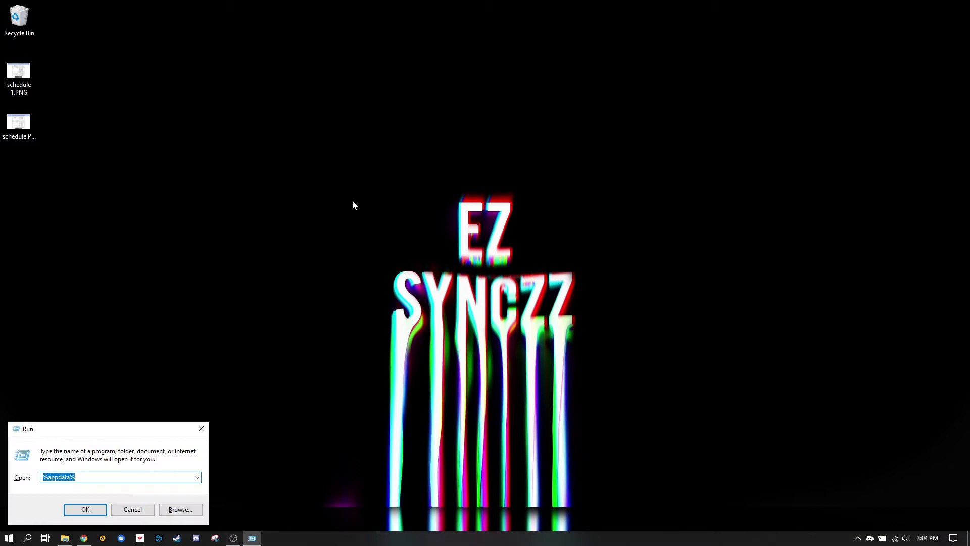
text(%appdata%)
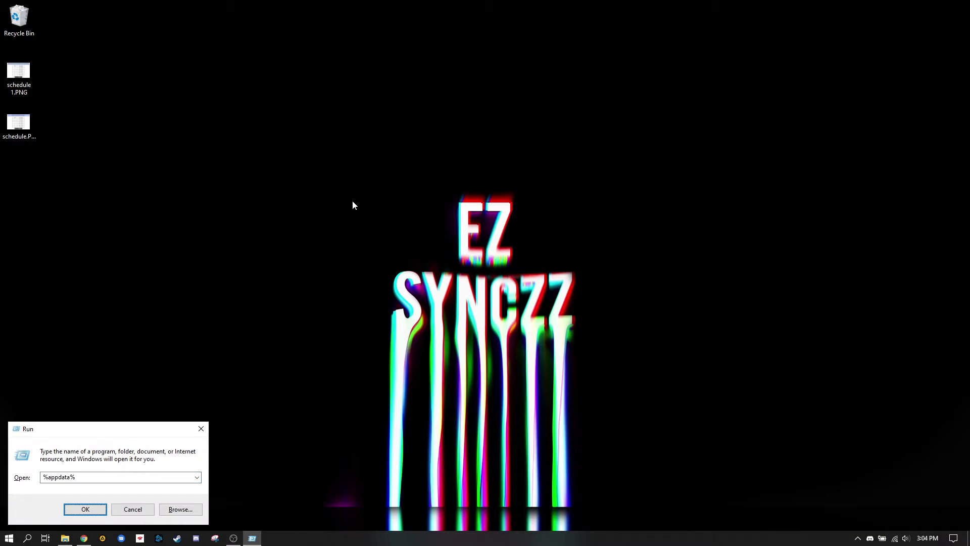
key(Return)
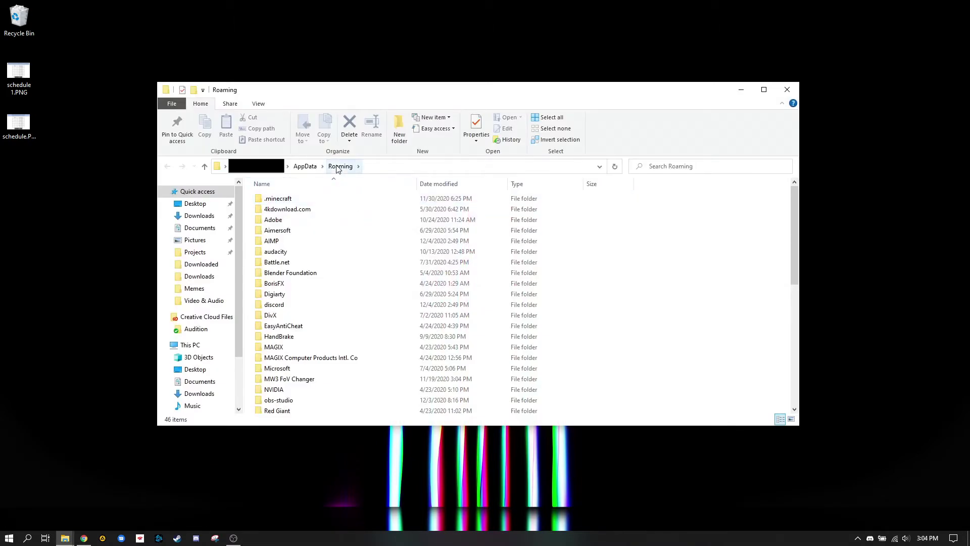
Go up to AppData, into Local, and open the VEGAS Pro folder.
click(306, 167)
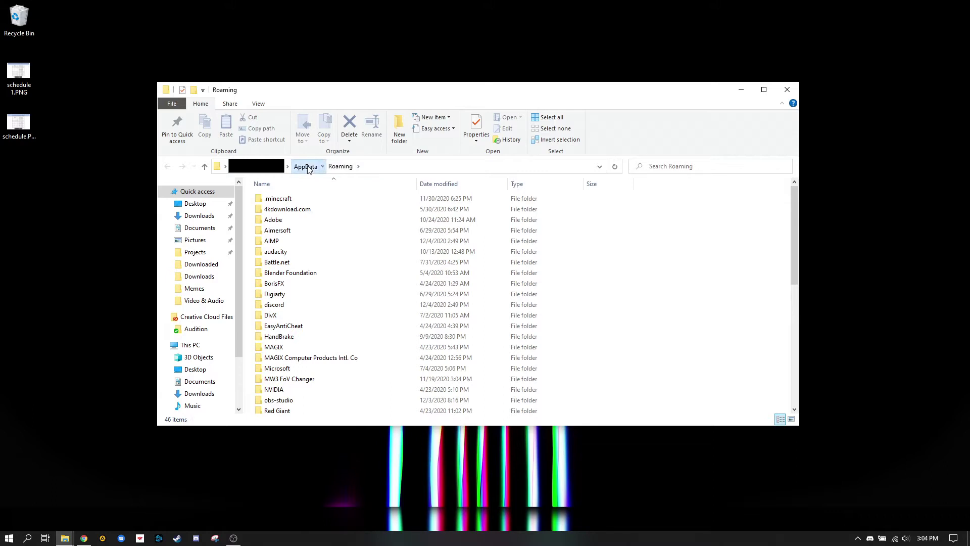
double_click(298, 200)
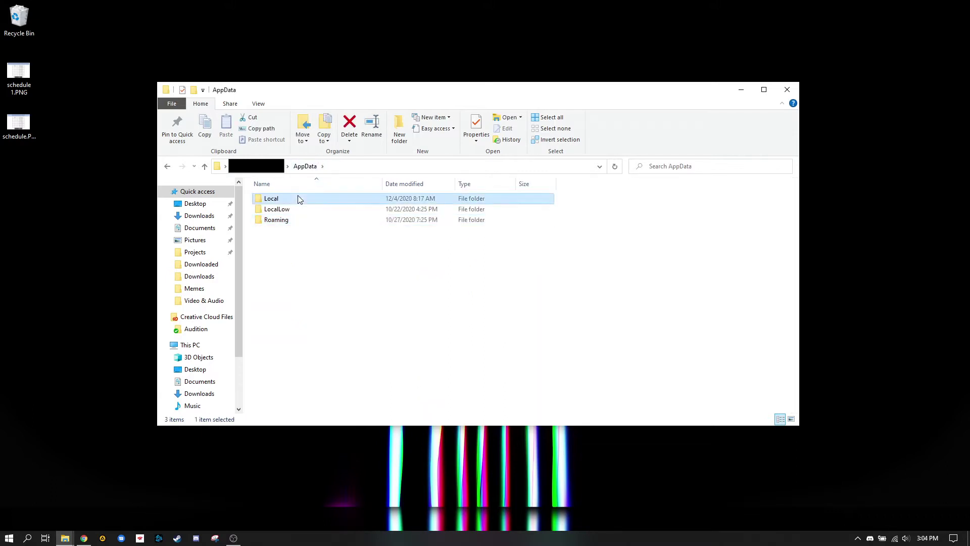
click(297, 211)
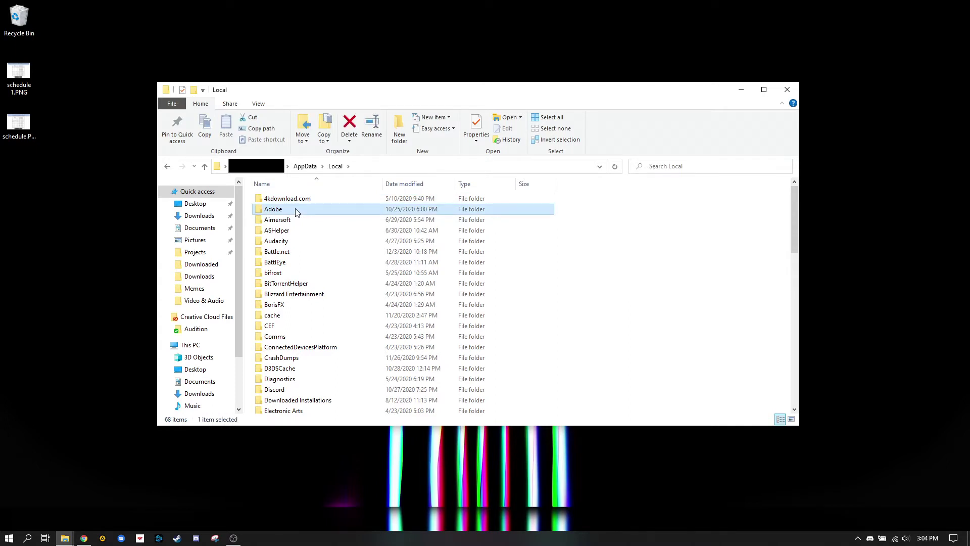
key(v)
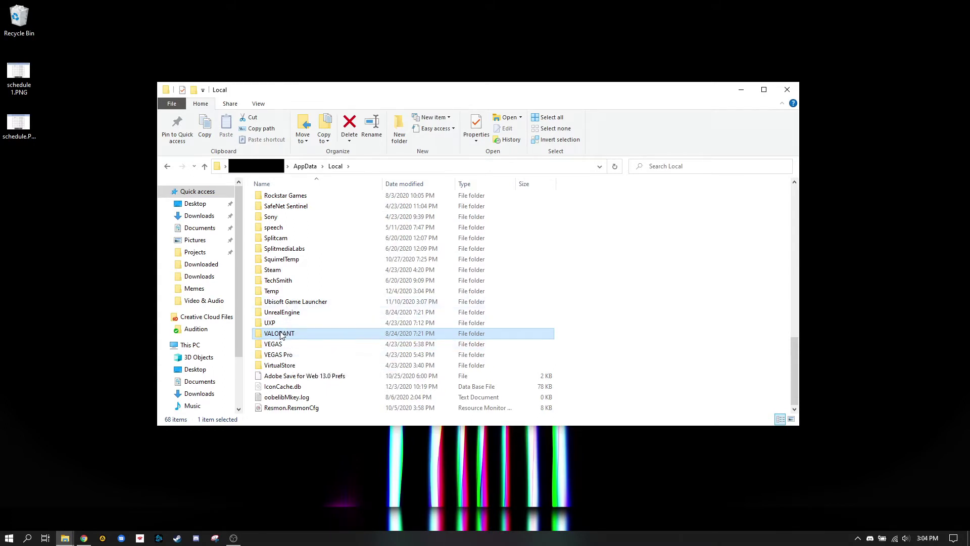
click(281, 357)
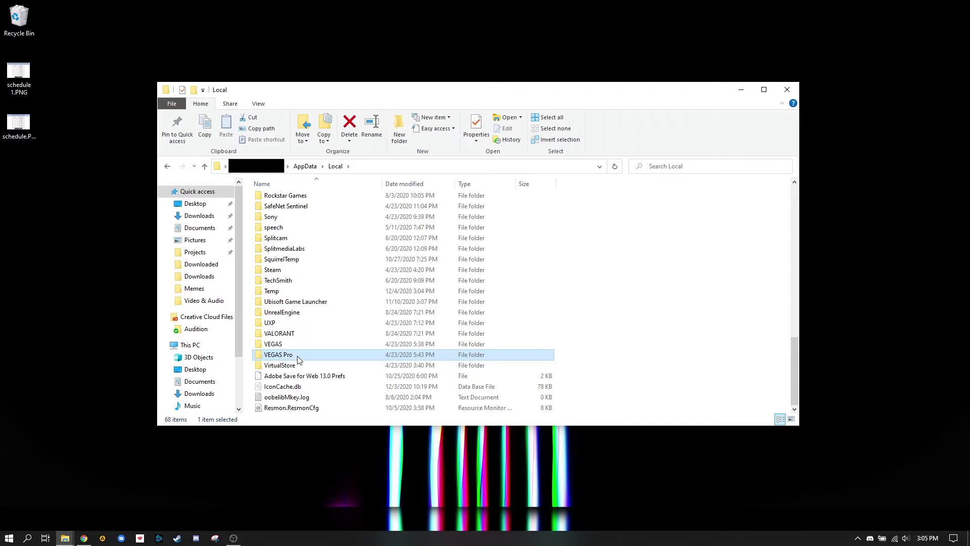
double_click(279, 346)
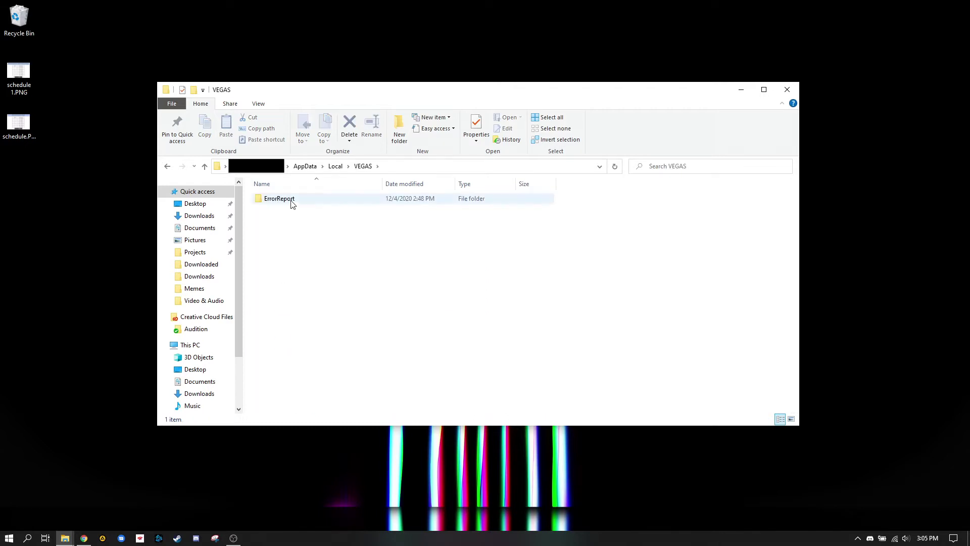
key(alt+Left)
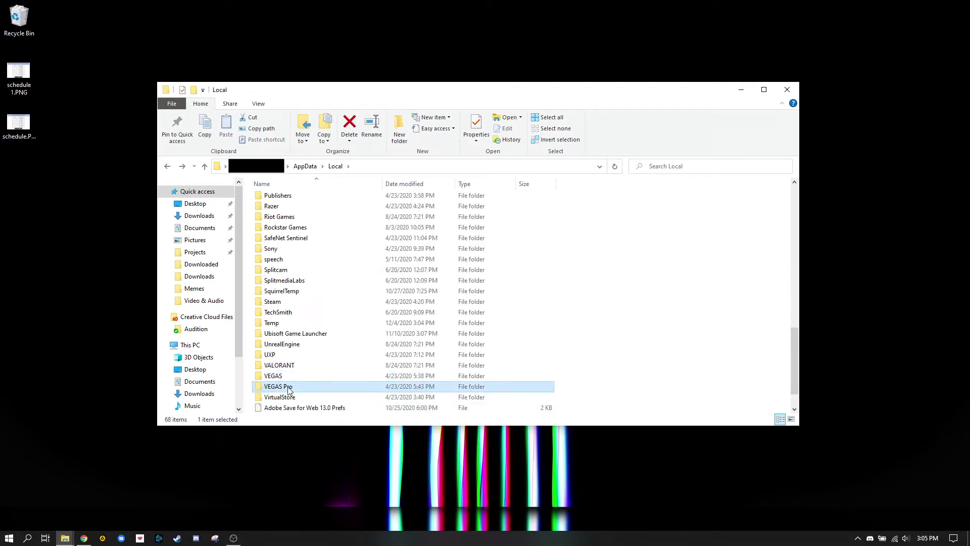
double_click(283, 357)
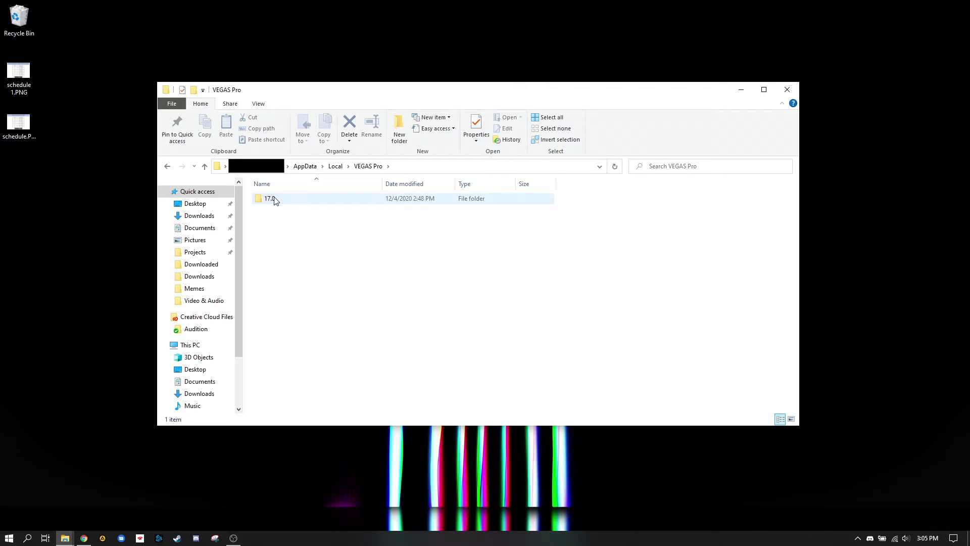
mouse_move(272, 202)
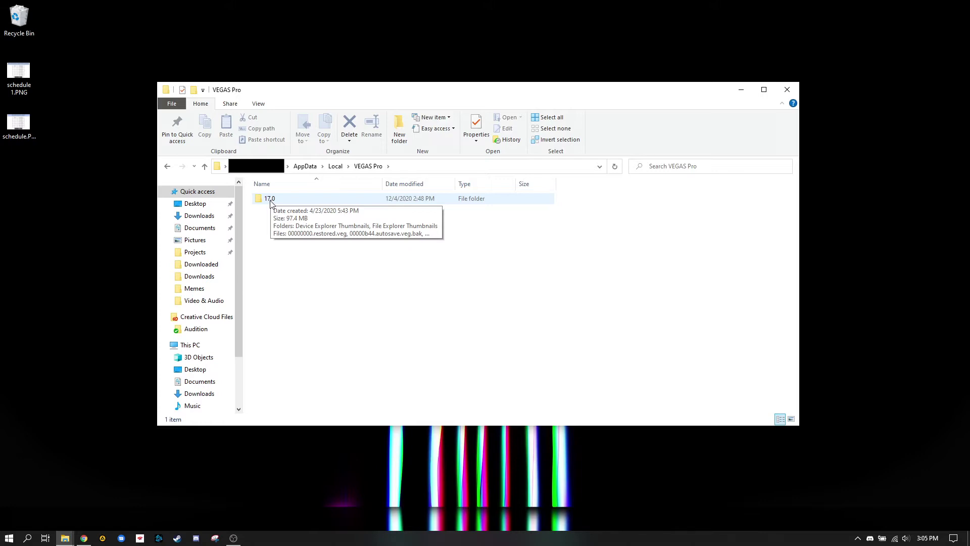
Open the 17.0 folder and scroll through its 1,847 log and backup files.
double_click(271, 202)
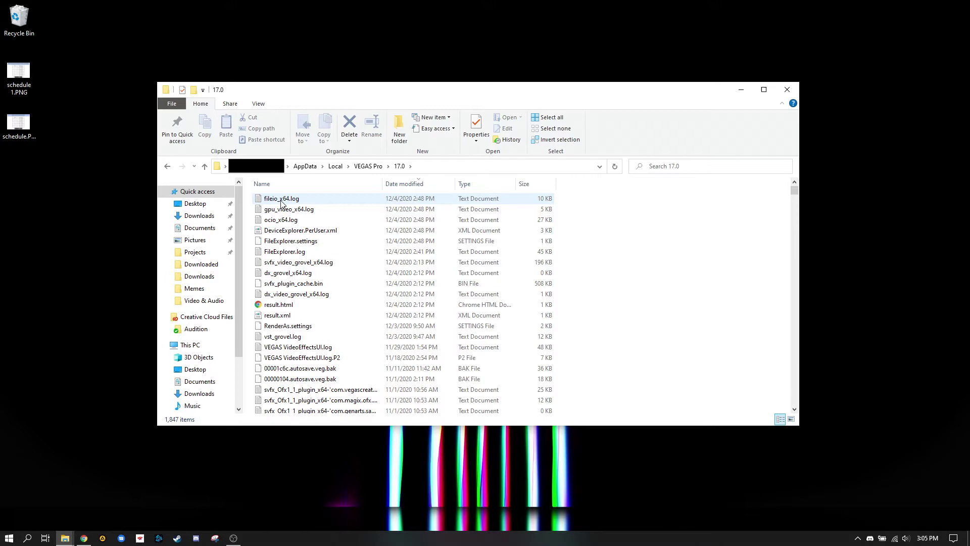
click(553, 199)
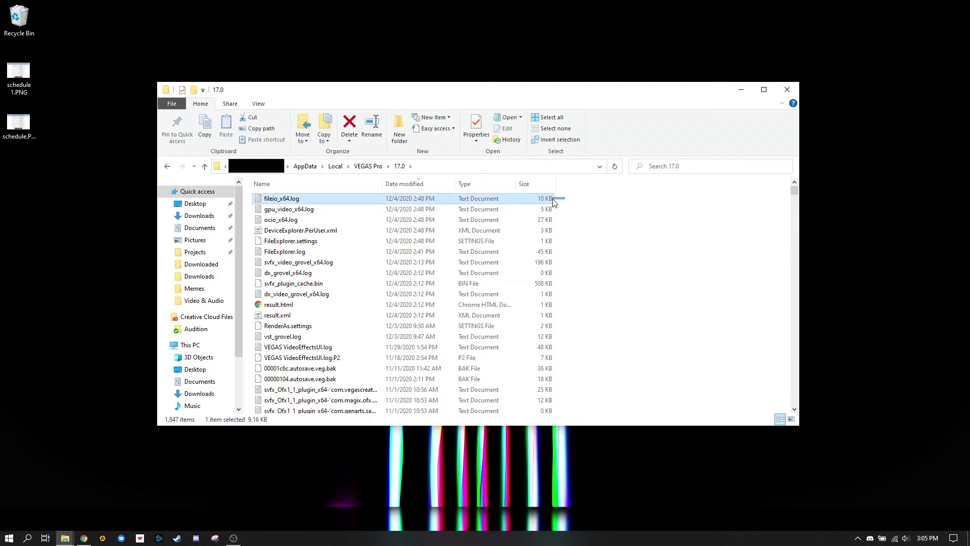
click(575, 211)
scroll(575, 210, down, 8)
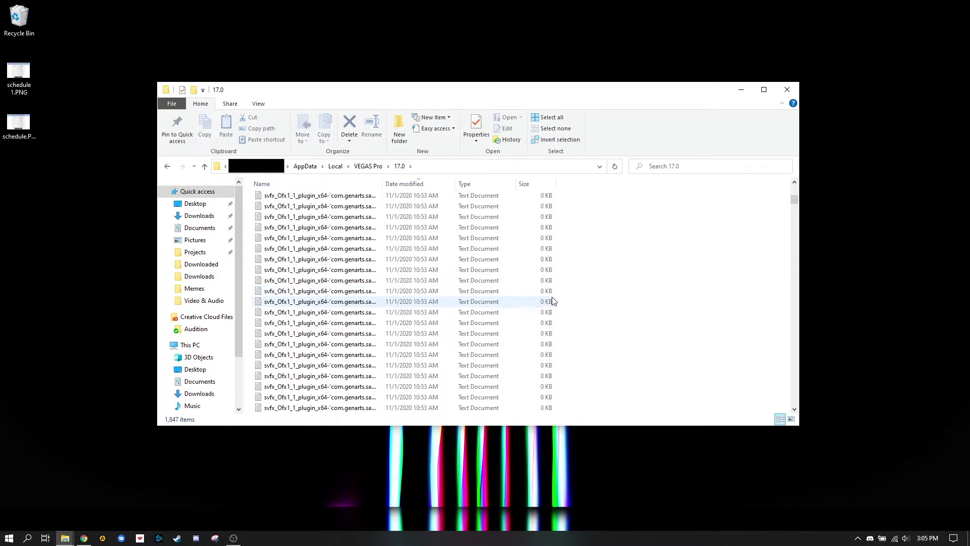
drag(794, 202, 792, 356)
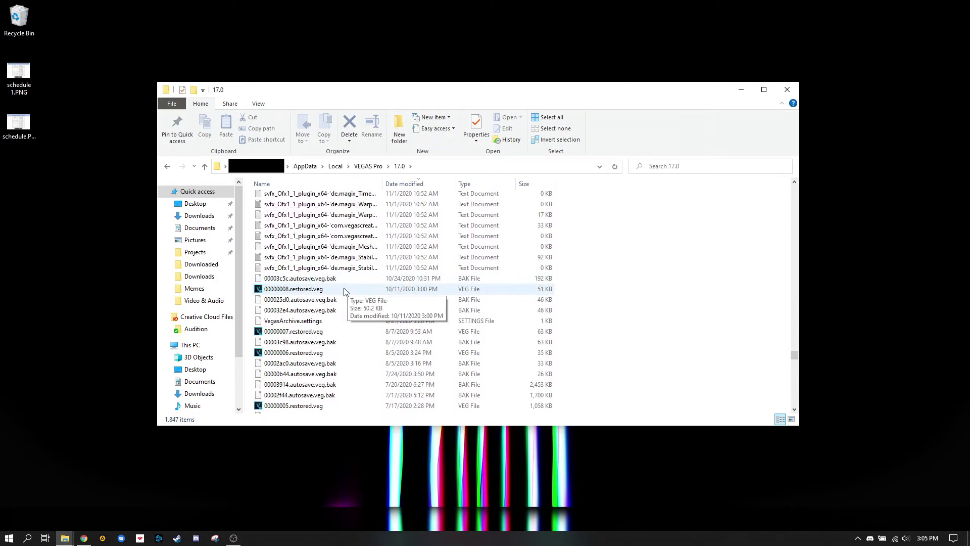
click(684, 165)
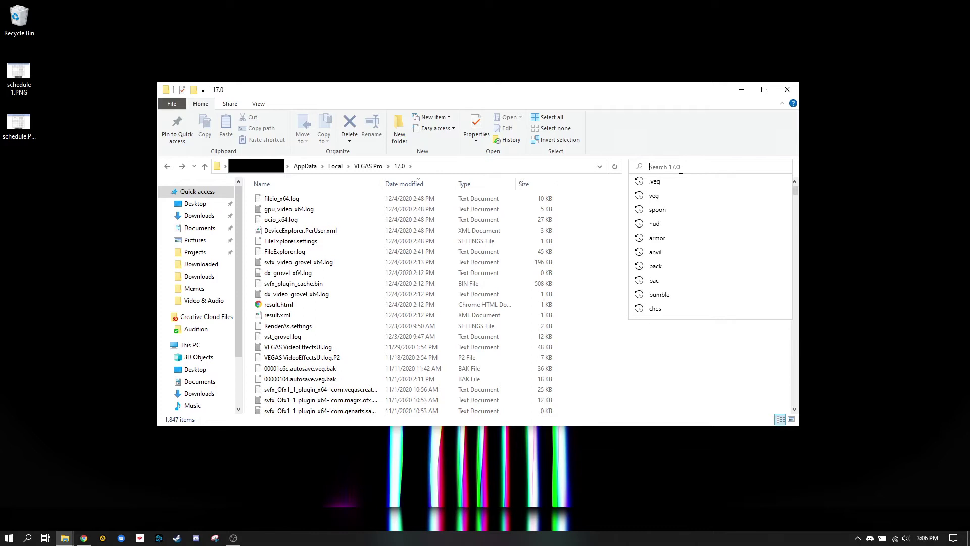
Search the 17.0 folder for 'restored', listing 00000000 through 00000008.restored.veg.
text(re)
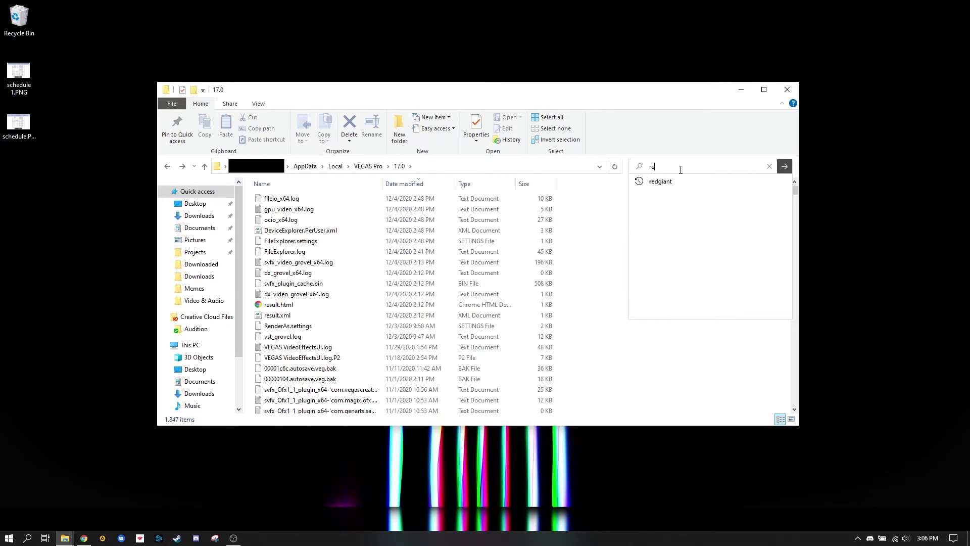
text(stored)
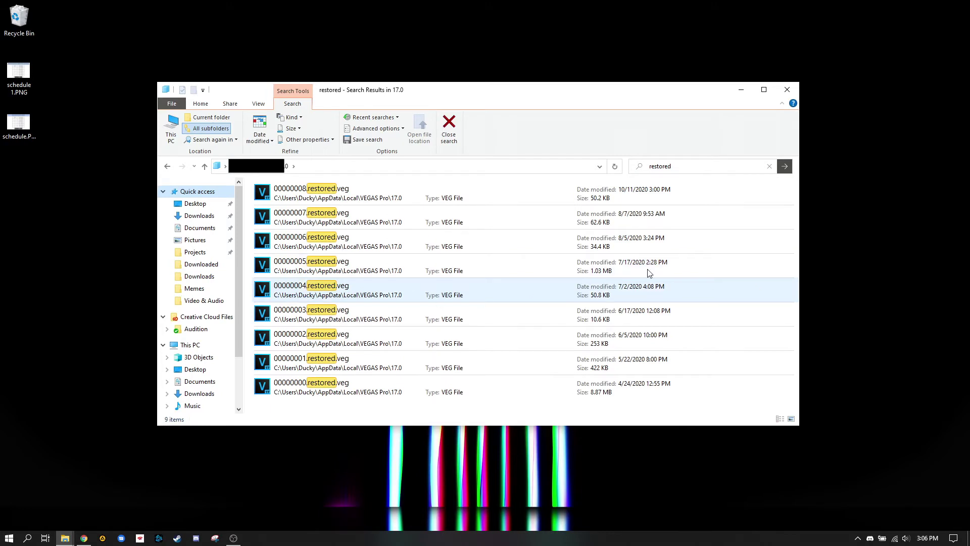
drag(262, 403, 275, 196)
click(250, 198)
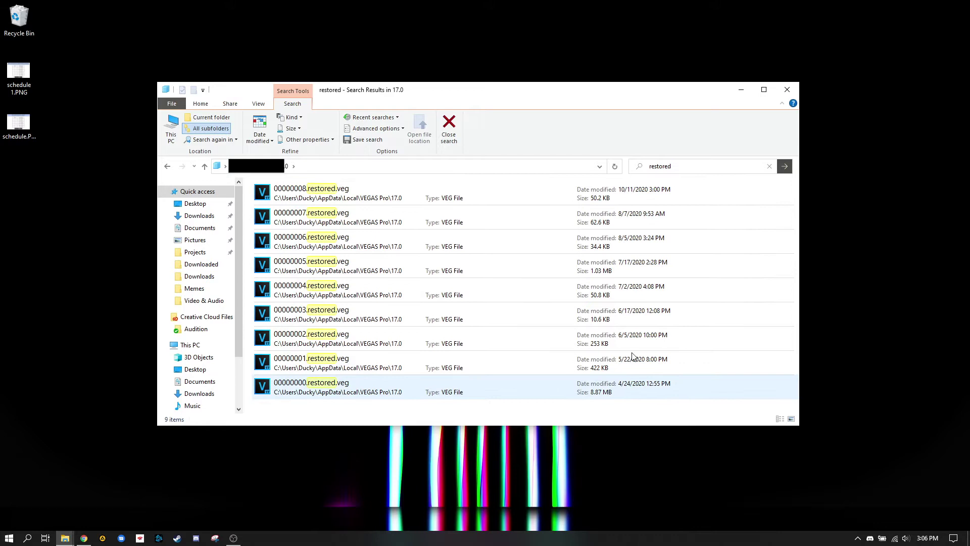
click(679, 168)
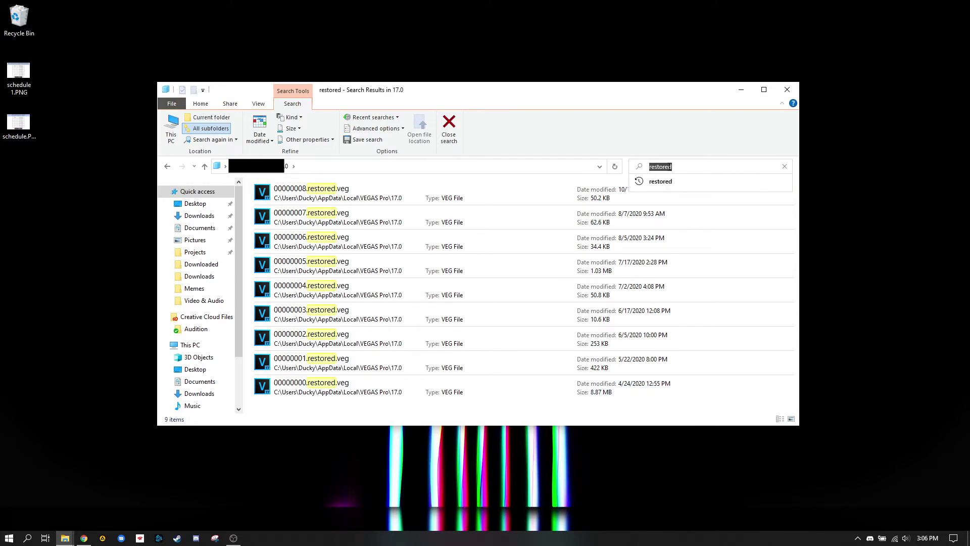
Search for 'autosave' and select the newest backup, 00001c6c.autosave.veg.bak.
text(autosave)
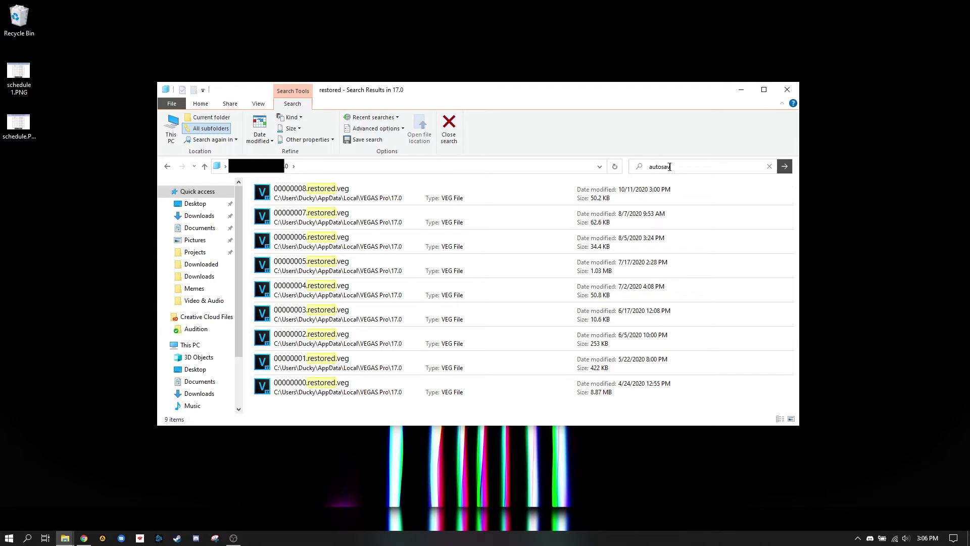
scroll(412, 220, down, 3)
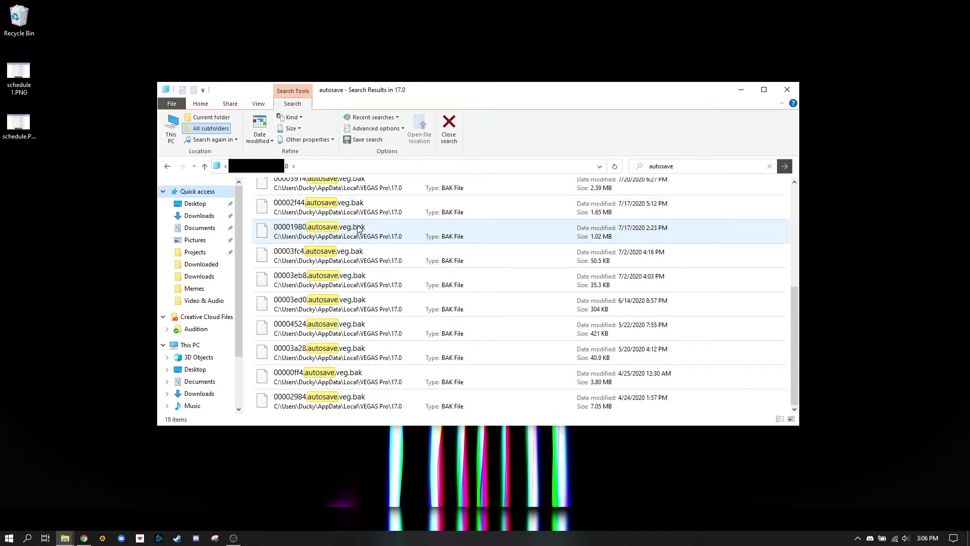
scroll(416, 341, up, 5)
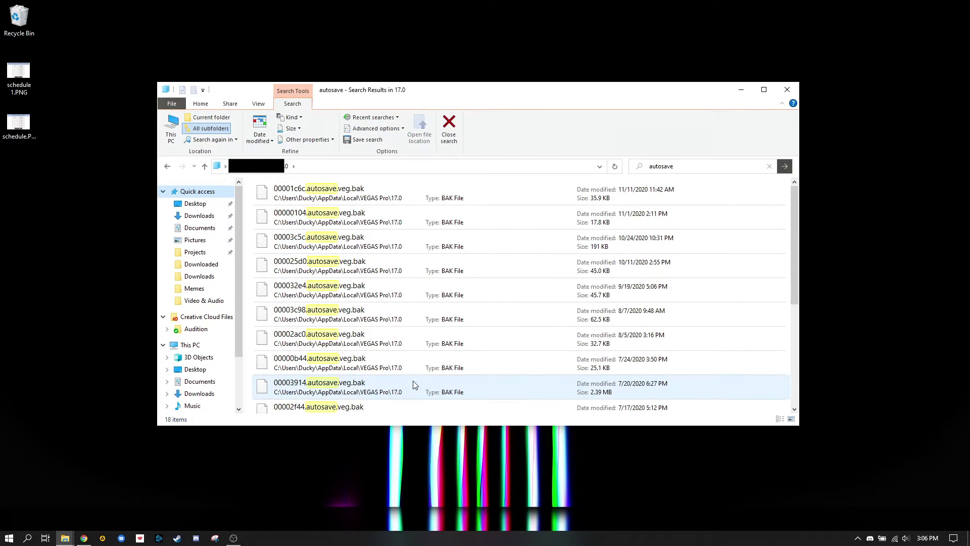
scroll(339, 394, down, 3)
scroll(354, 213, up, 3)
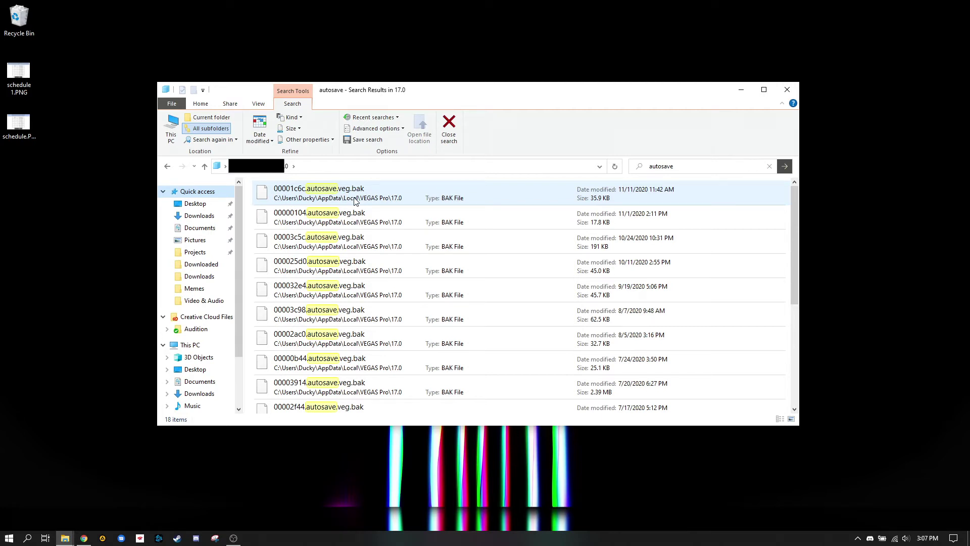
scroll(389, 274, down, 5)
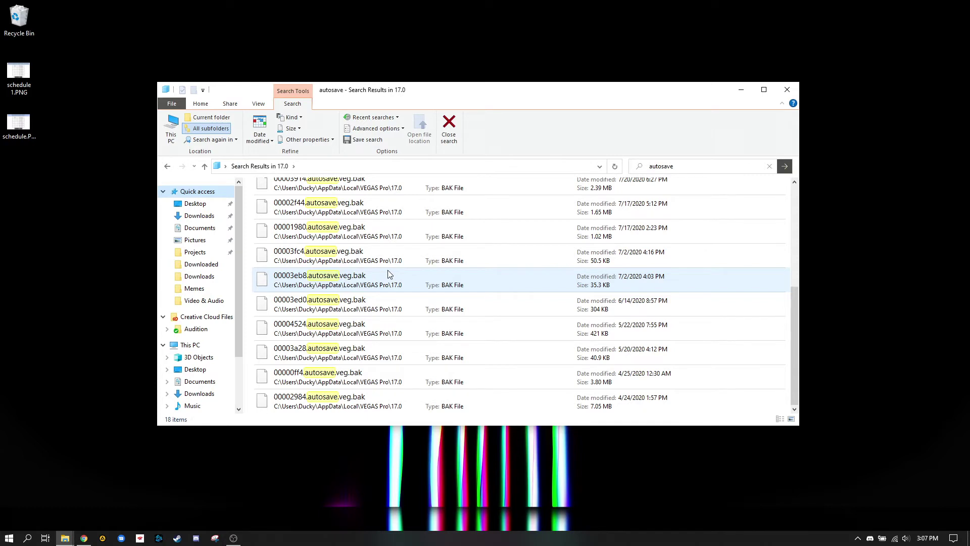
scroll(594, 313, up, 5)
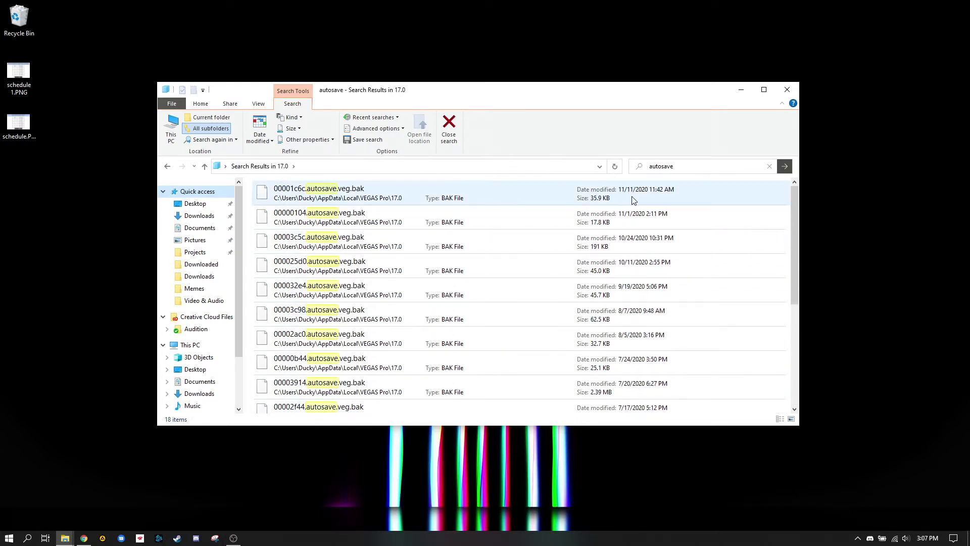
click(663, 192)
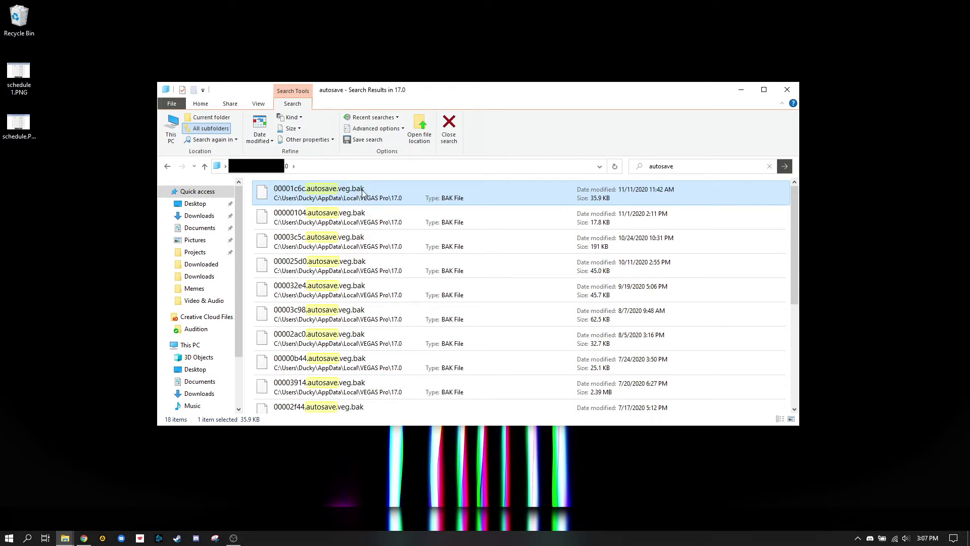
Drag 00001c6c.autosave.veg.bak onto the desktop and search for 'restored' again.
drag(399, 196, 58, 225)
click(634, 171)
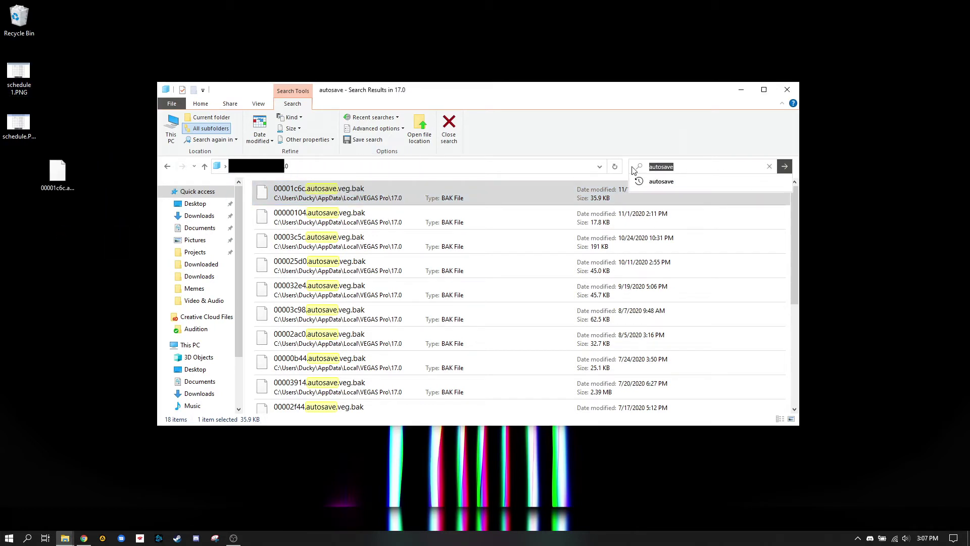
text(restored)
key(Return)
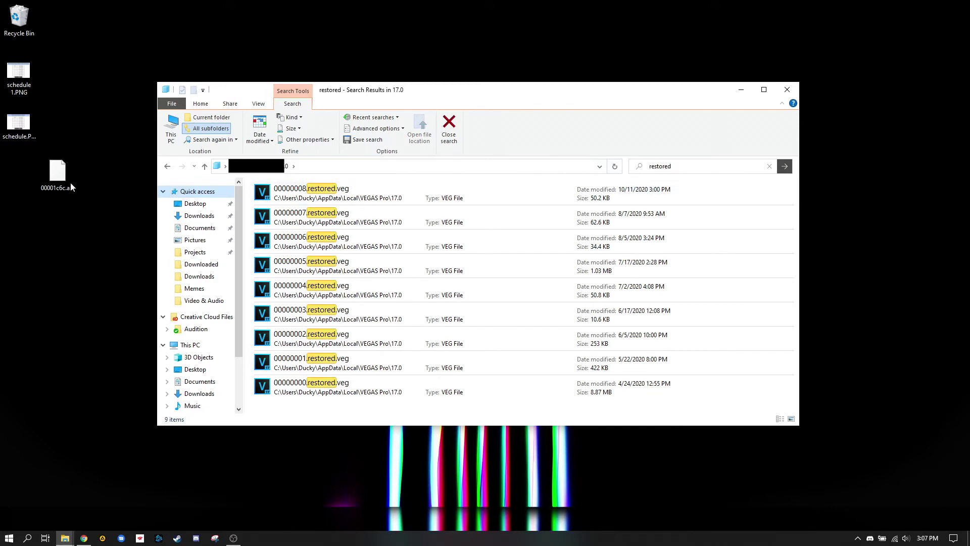
Drag 00000008.restored.veg from the results onto the desktop.
click(50, 193)
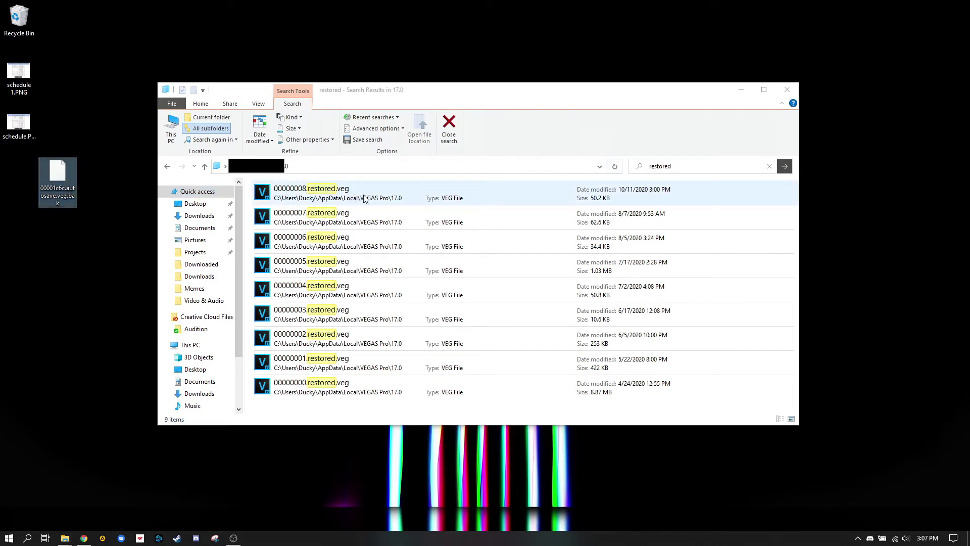
click(337, 197)
drag(337, 197, 57, 257)
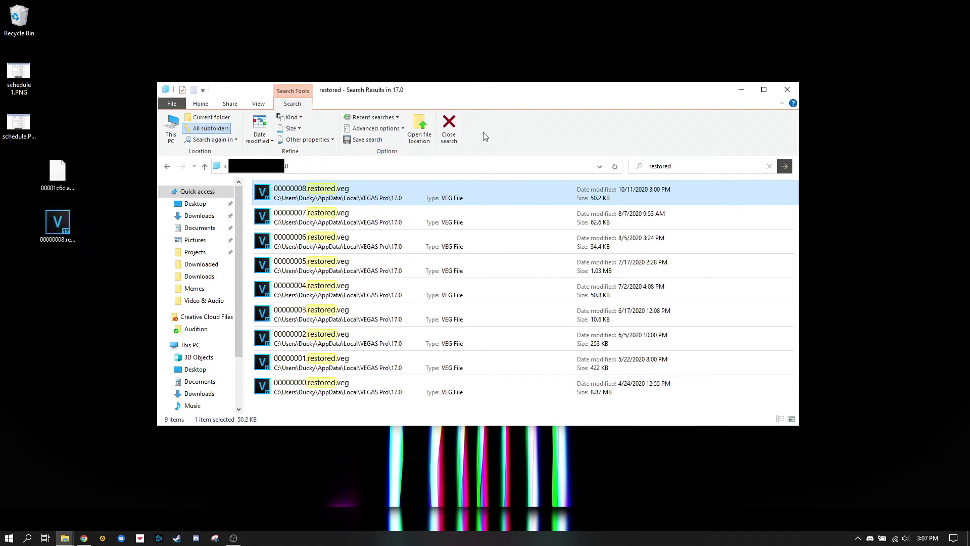
click(71, 229)
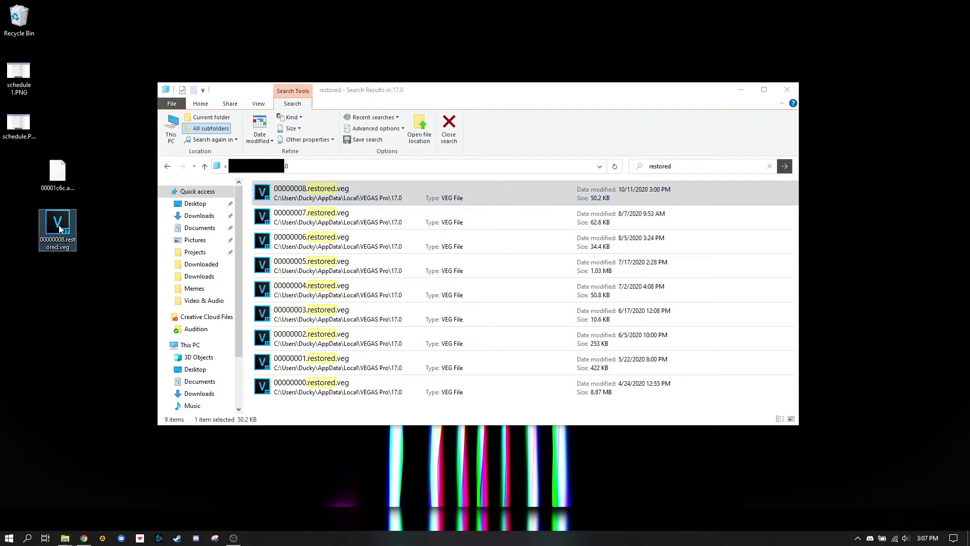
double_click(59, 228)
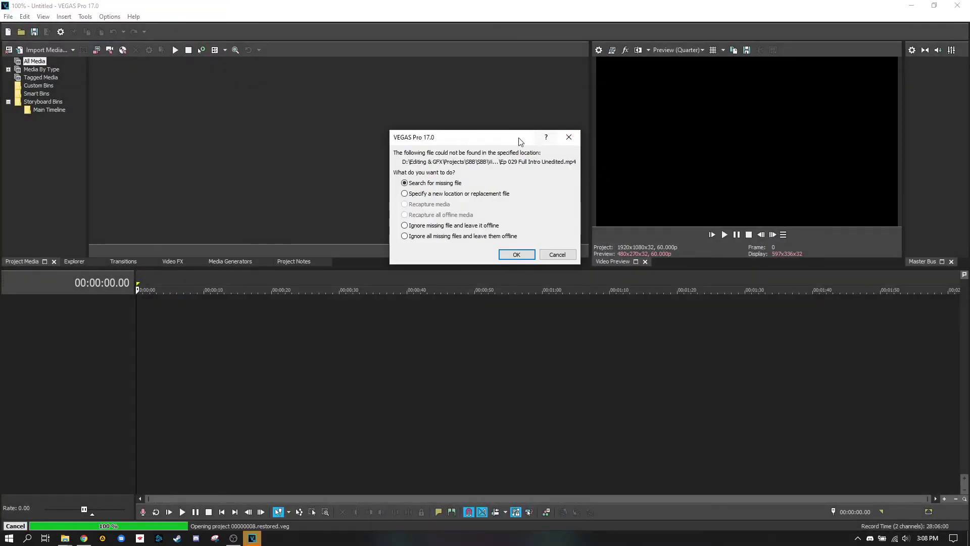
drag(513, 134, 543, 122)
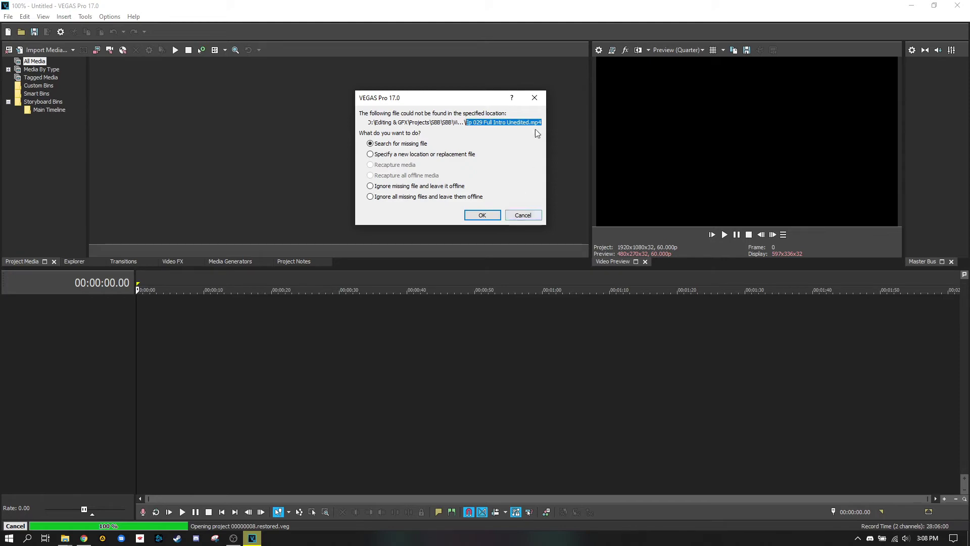
click(535, 98)
click(958, 5)
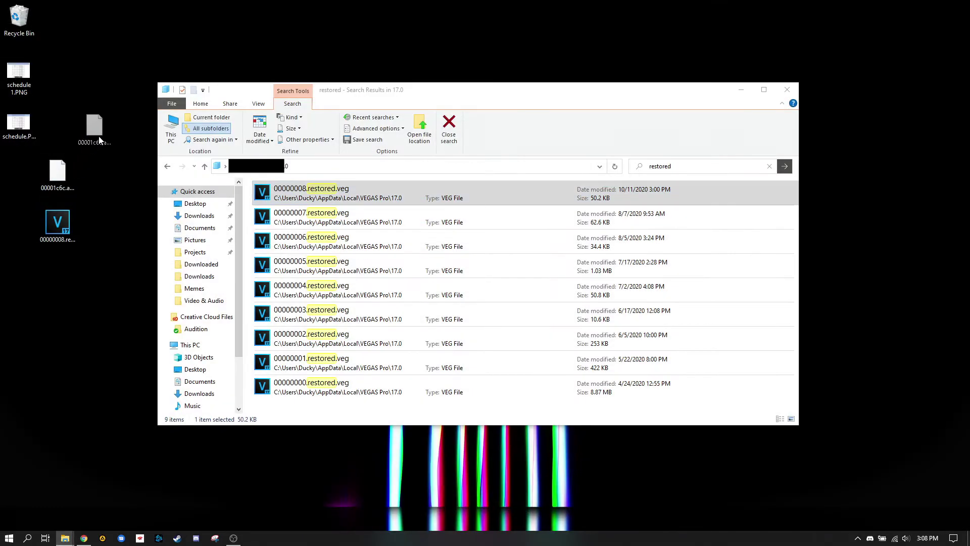
Rename the desktop backup, replacing 'bak' with 'veg', and accept the extension warning.
click(96, 132)
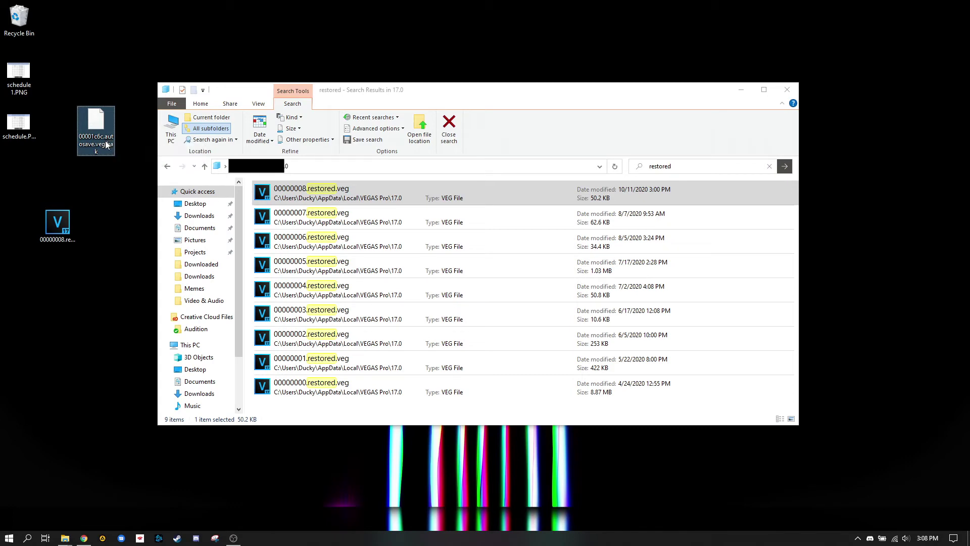
right_click(107, 145)
click(124, 307)
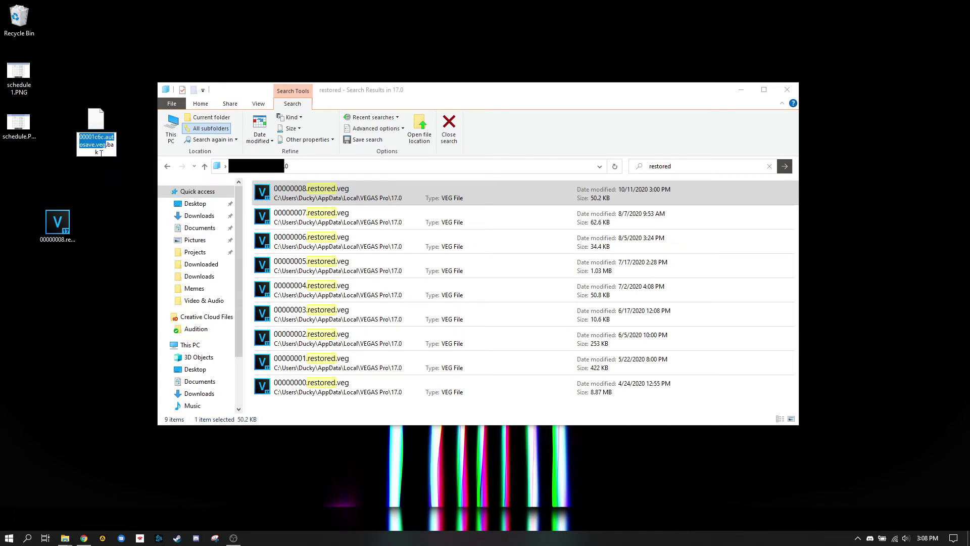
click(100, 152)
drag(98, 151, 107, 144)
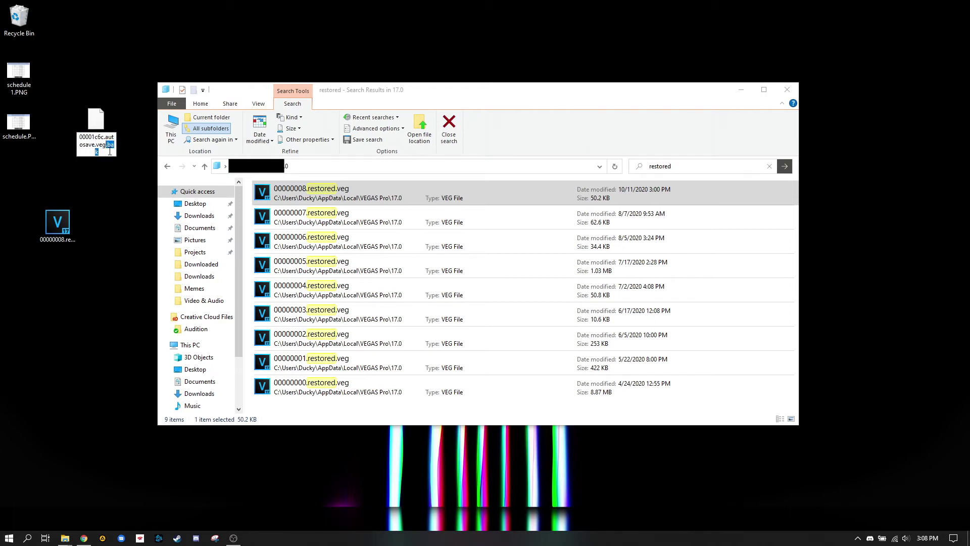
text(veg)
key(Return)
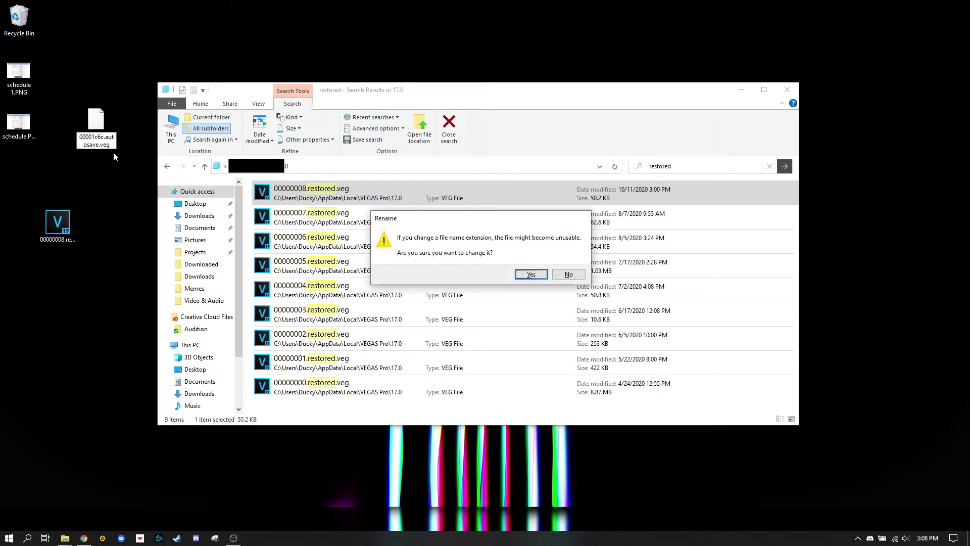
drag(427, 217, 303, 70)
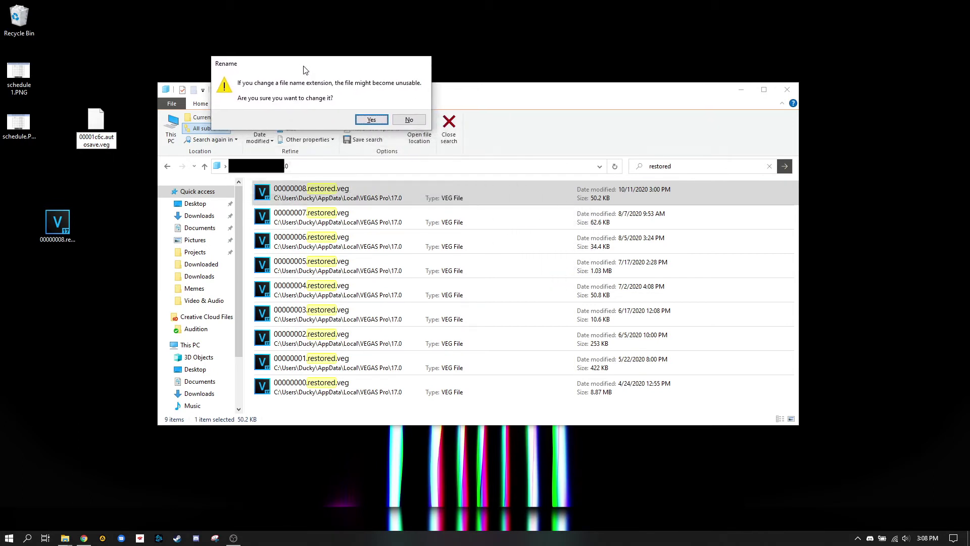
click(371, 121)
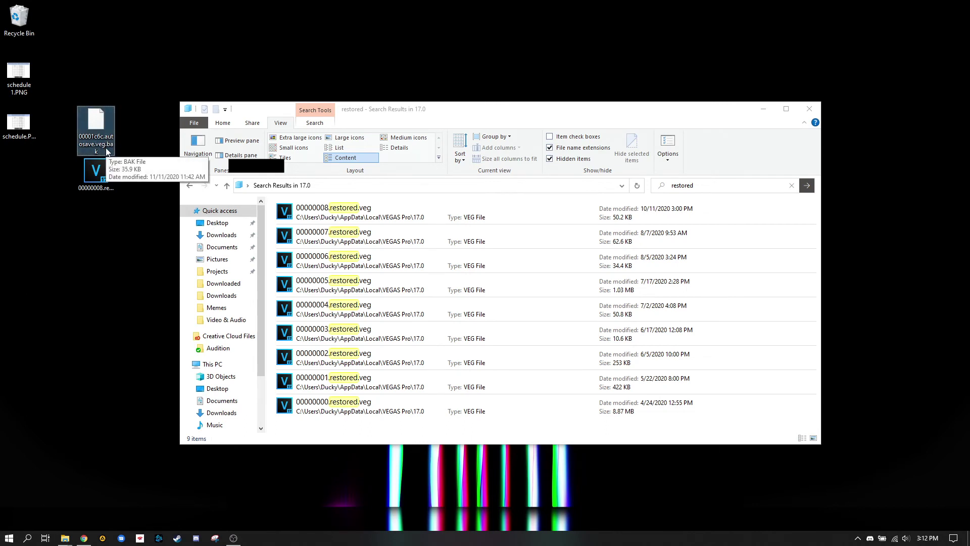
Restore the expanded Explorer ribbon and bring up the View layout options.
click(223, 125)
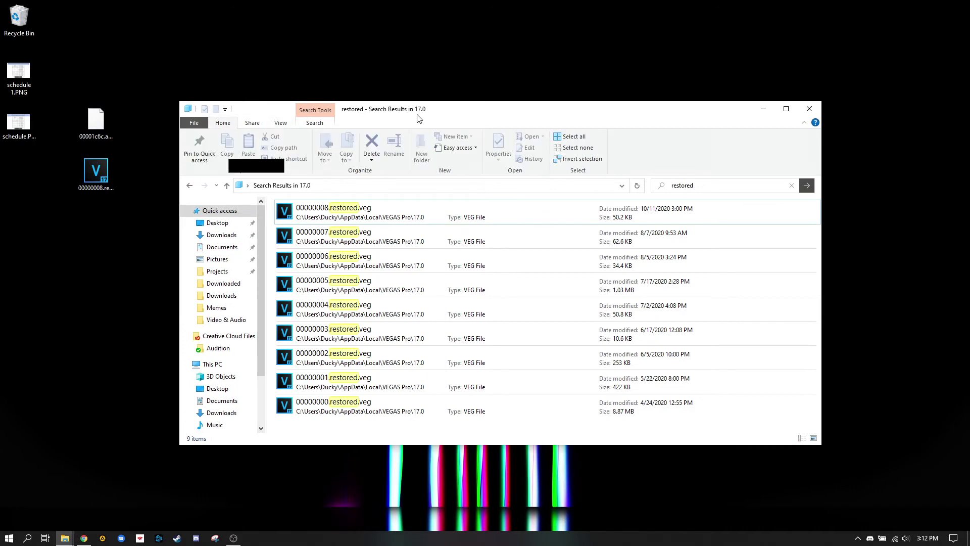
drag(419, 118, 419, 109)
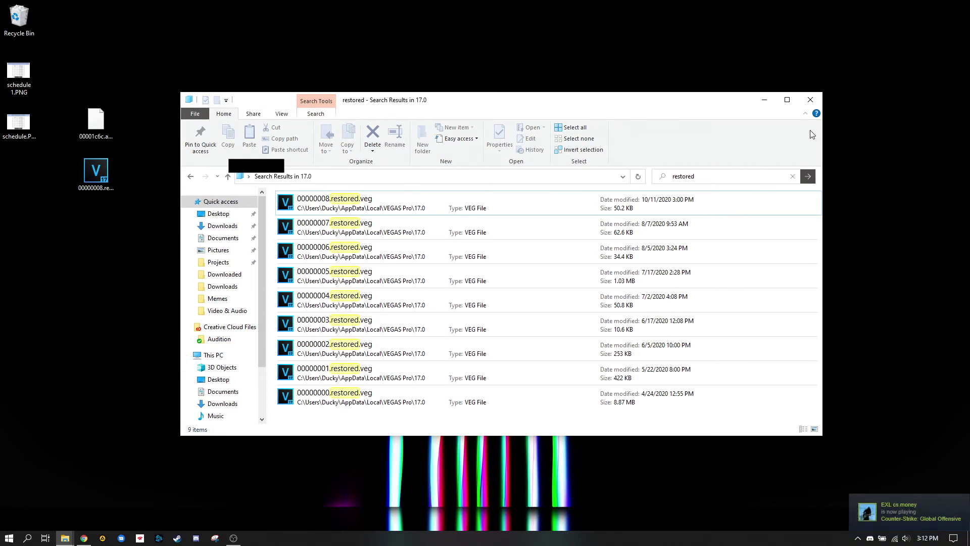
click(806, 113)
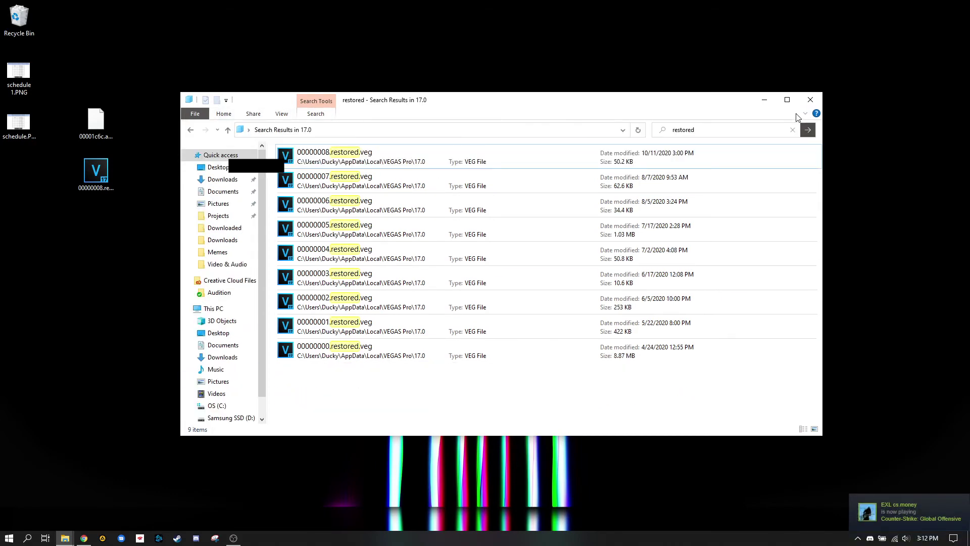
key(ctrl+F1)
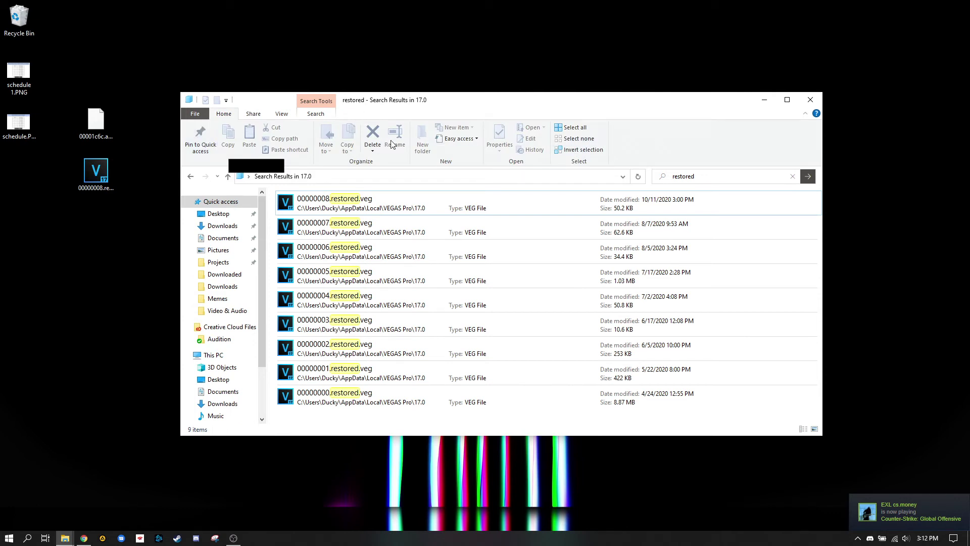
click(806, 114)
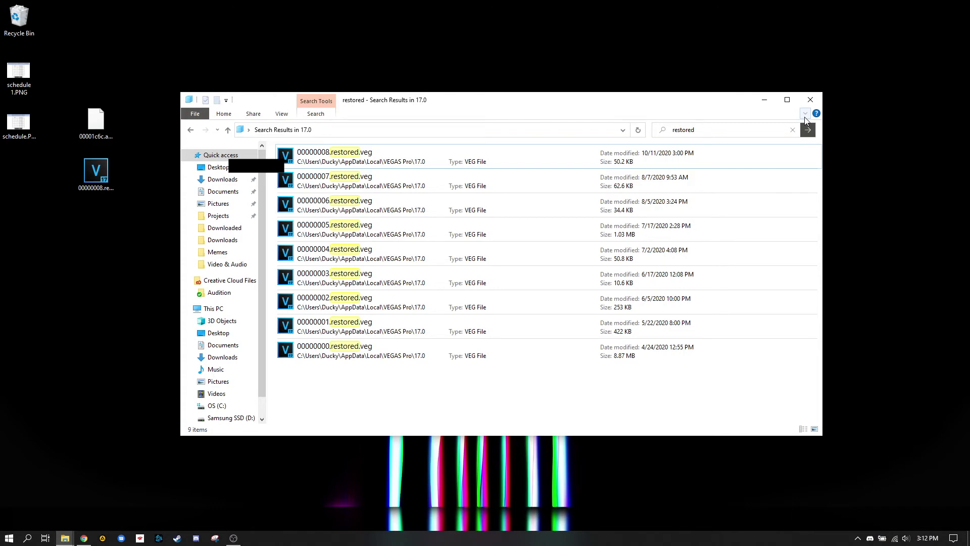
click(805, 115)
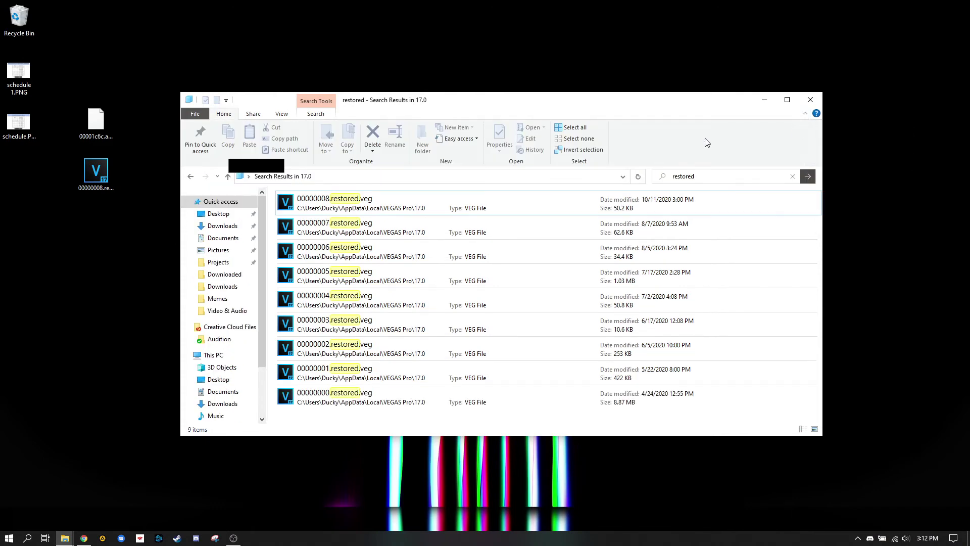
click(281, 114)
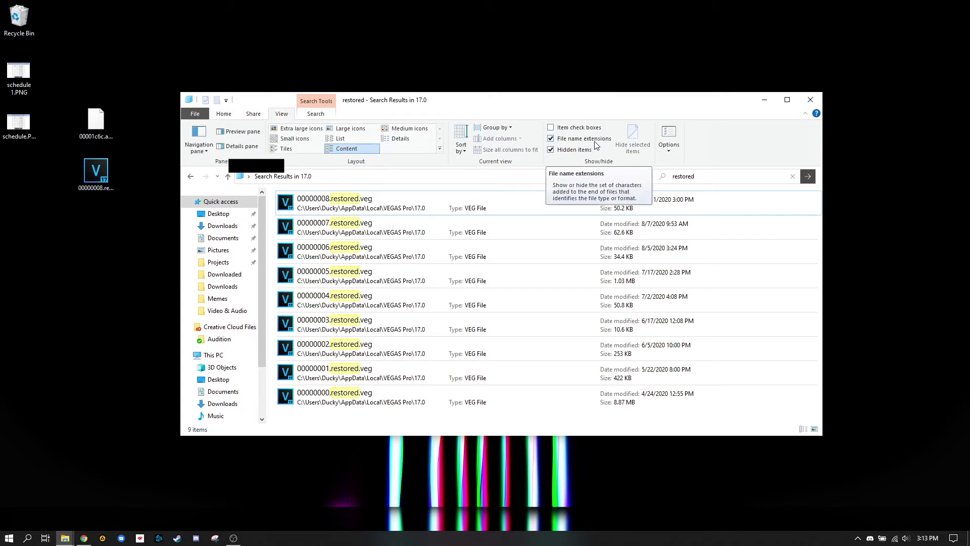
click(668, 133)
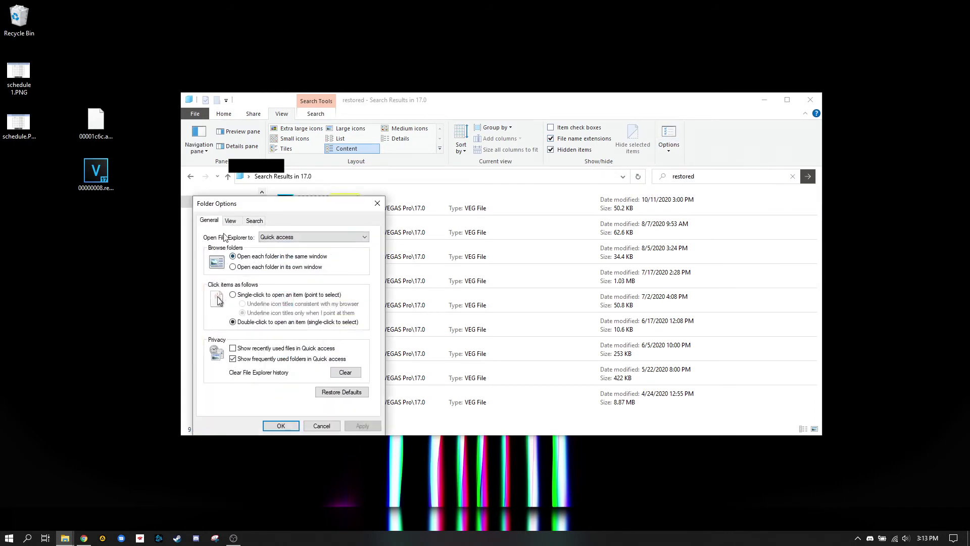
click(231, 223)
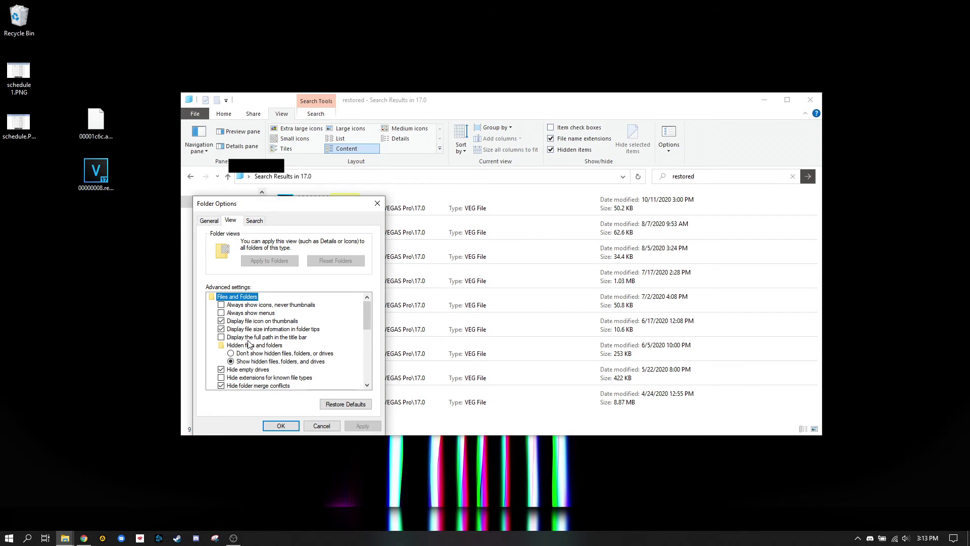
scroll(245, 358, down, 1)
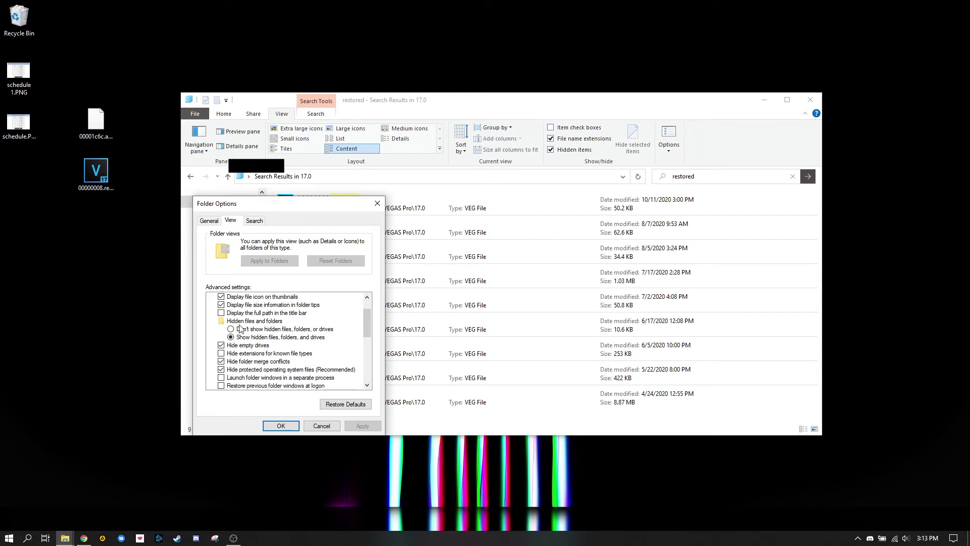
scroll(232, 339, up, 1)
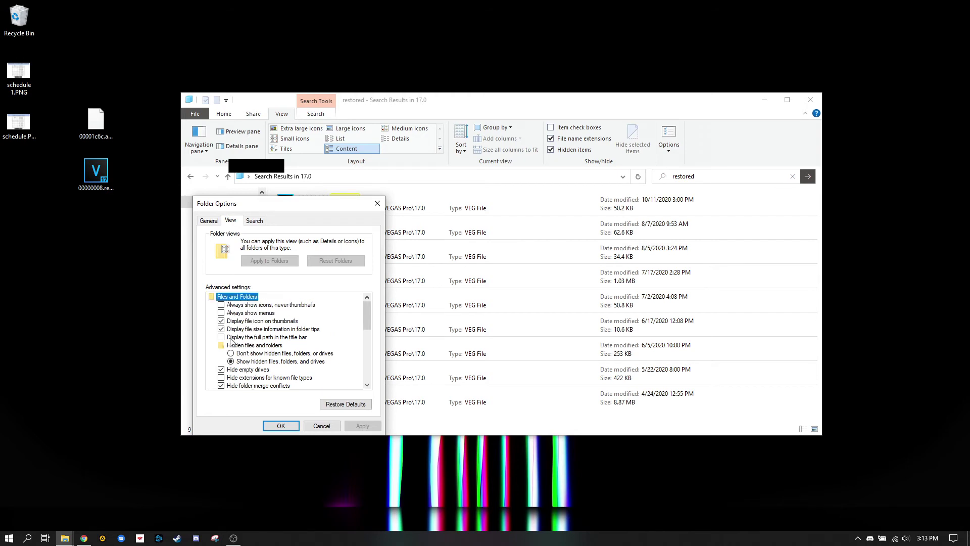
click(277, 427)
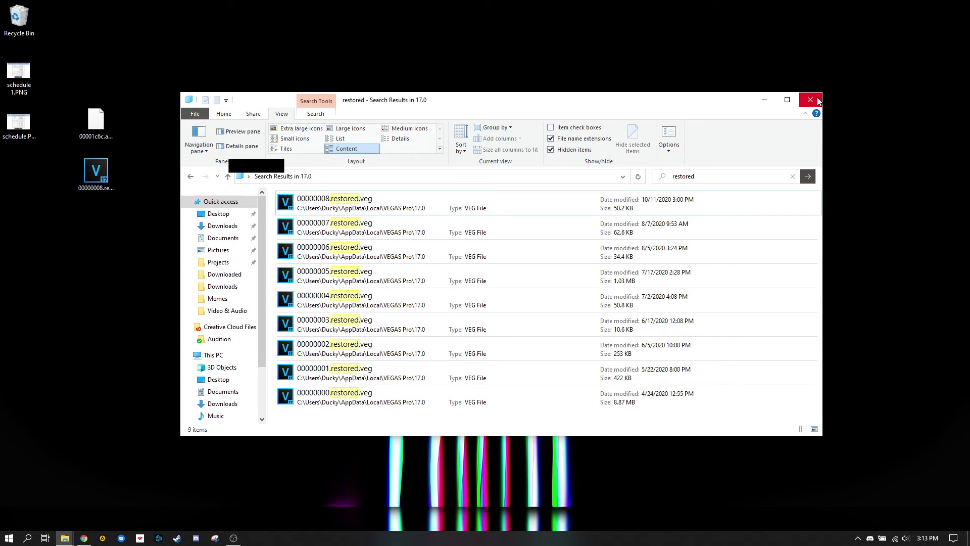
Close Explorer and rename the desktop backup to 00001c6c.autosave.veg, removing '.bak'.
click(818, 101)
right_click(109, 125)
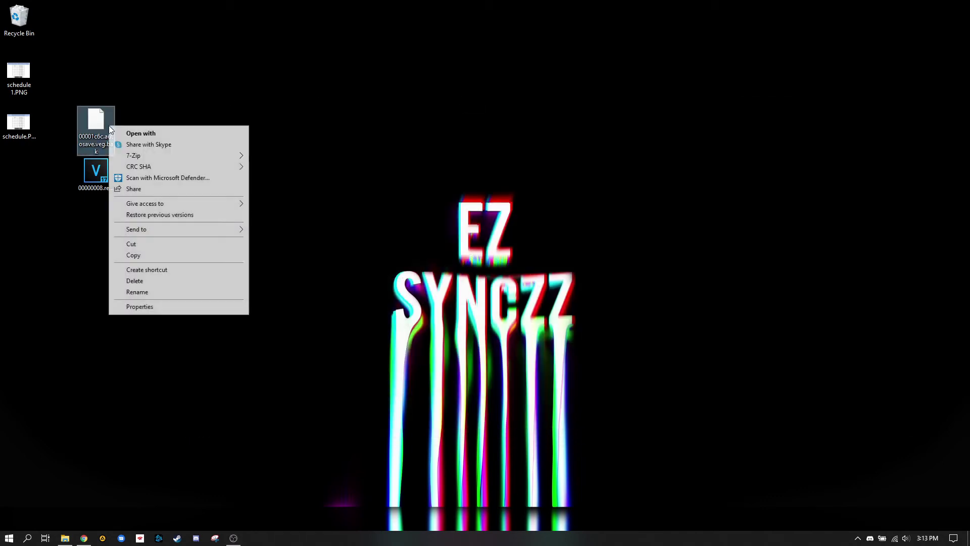
click(147, 293)
click(105, 152)
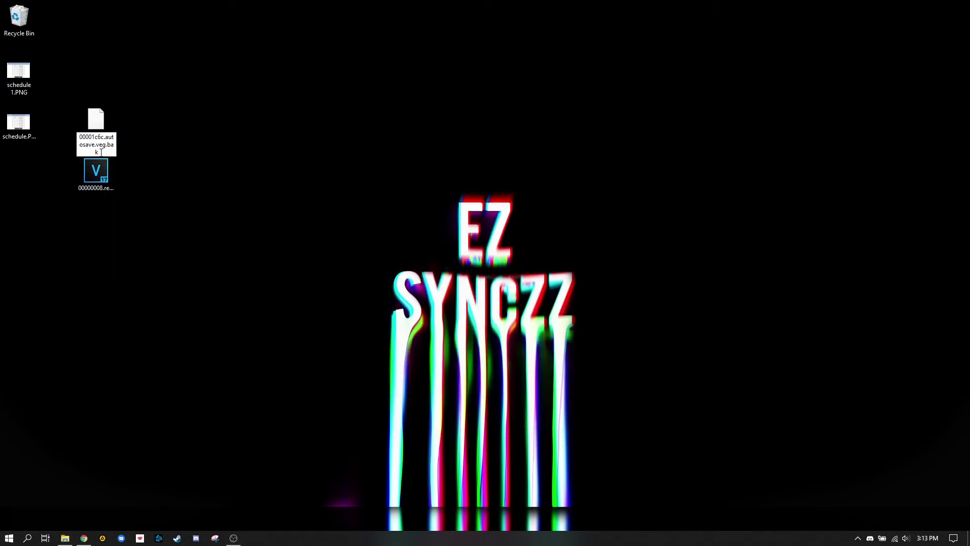
drag(101, 152, 109, 147)
key(BackSpace)
key(BackSpace)
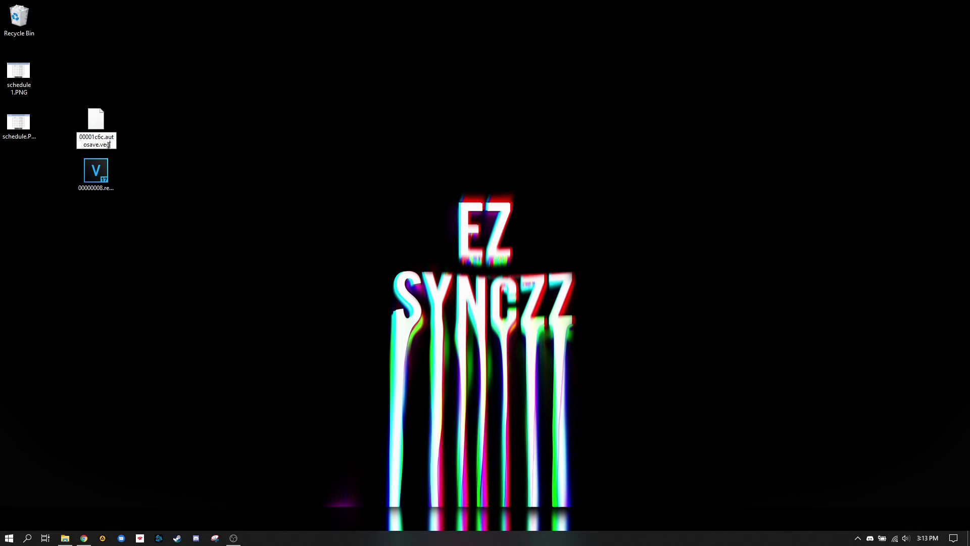
key(Return)
click(530, 274)
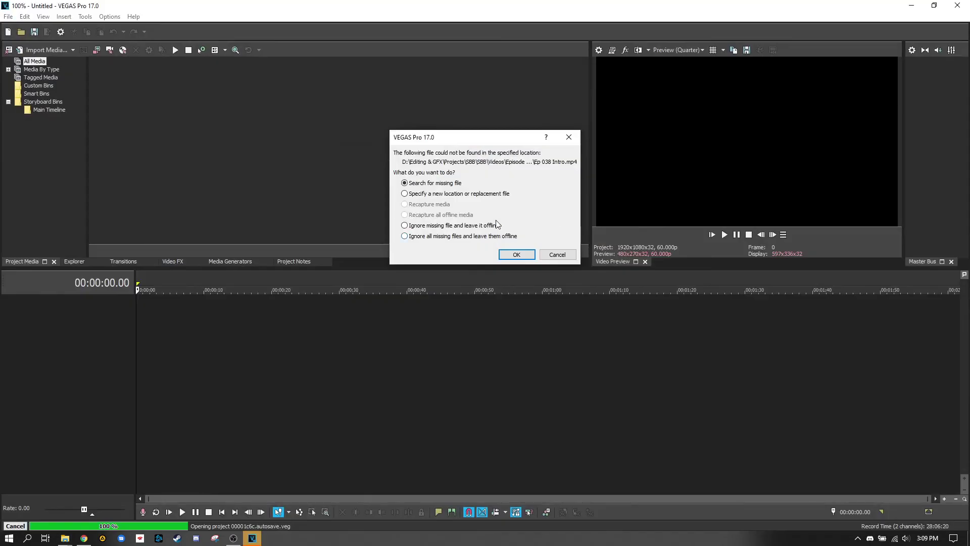
Load the autosave project, leaving the missing Ep 038 Intro and Outro media offline.
drag(514, 139, 461, 123)
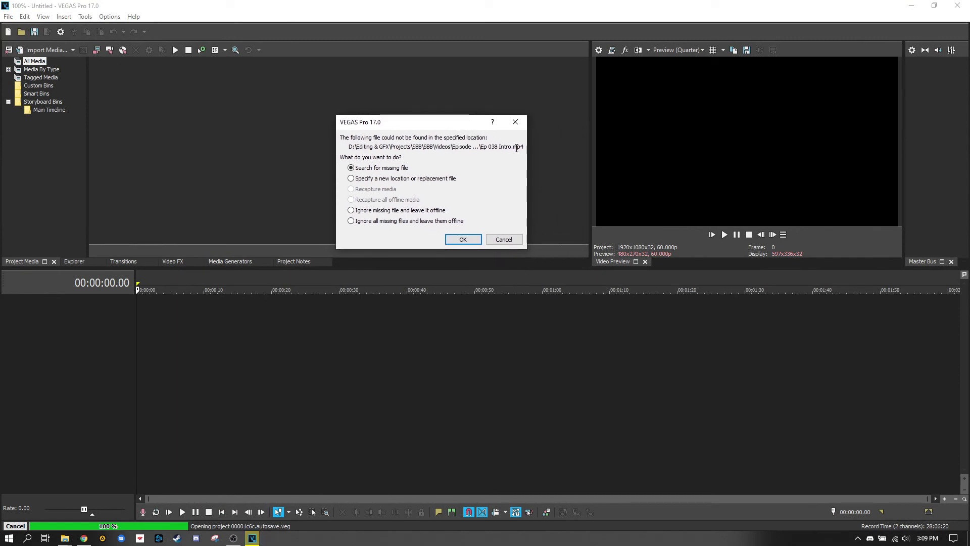
drag(522, 147, 480, 147)
click(385, 223)
click(463, 240)
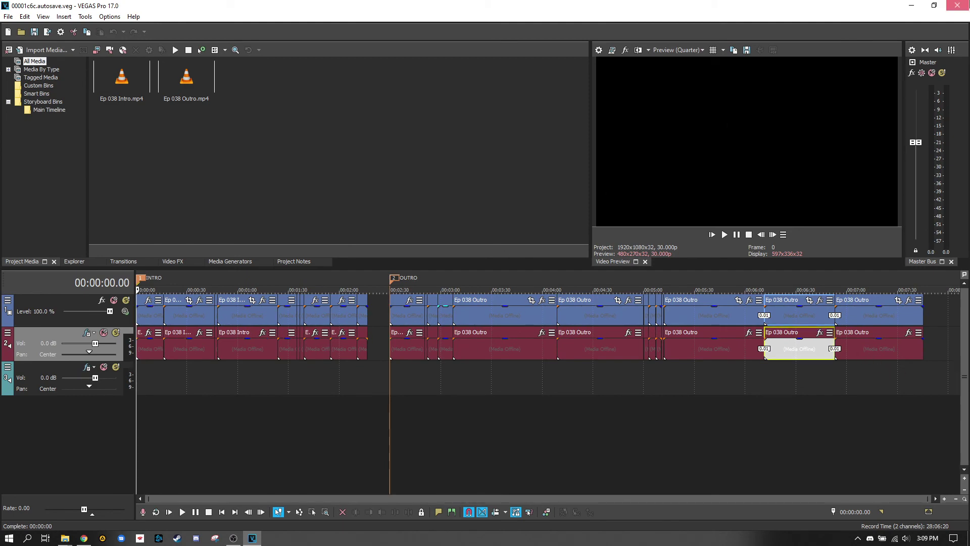
Close VEGAS Pro and reposition the restored project icon on the desktop.
click(958, 5)
drag(47, 232, 90, 187)
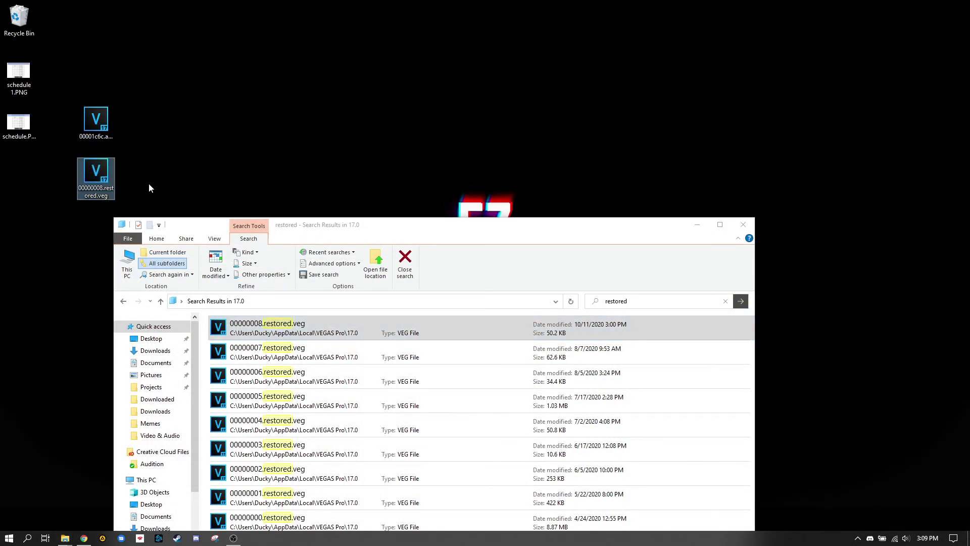
drag(322, 226, 387, 110)
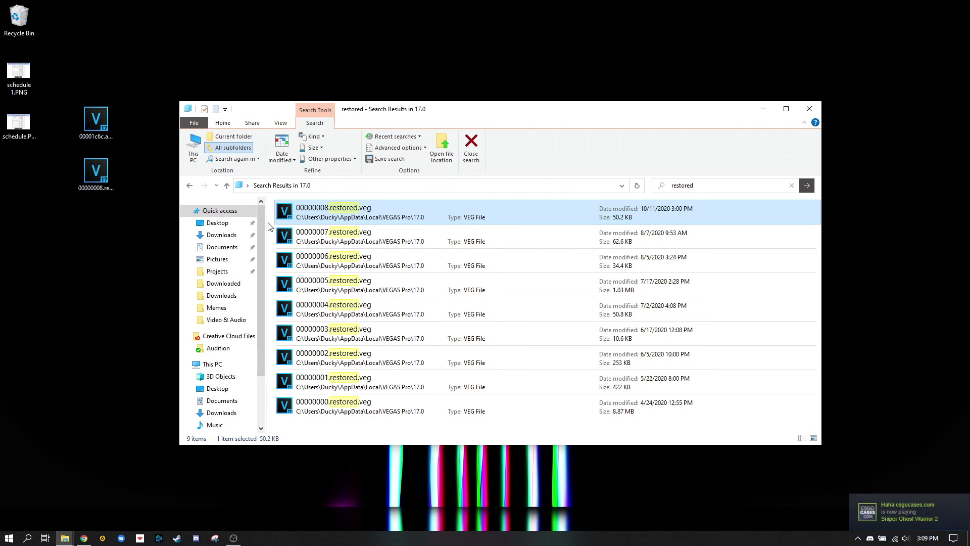
Select the restored project files 00000006 through 00000002 in the search results.
drag(272, 234, 318, 392)
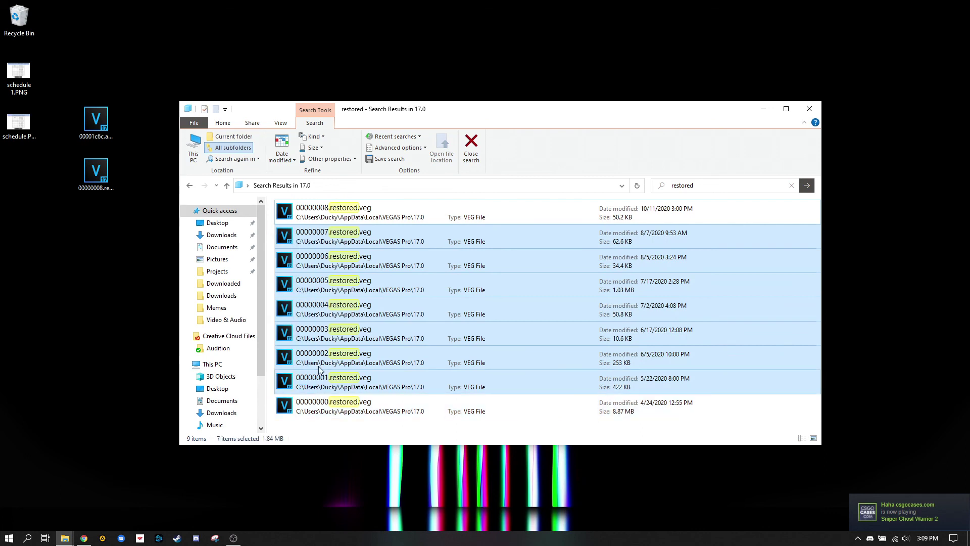
click(273, 236)
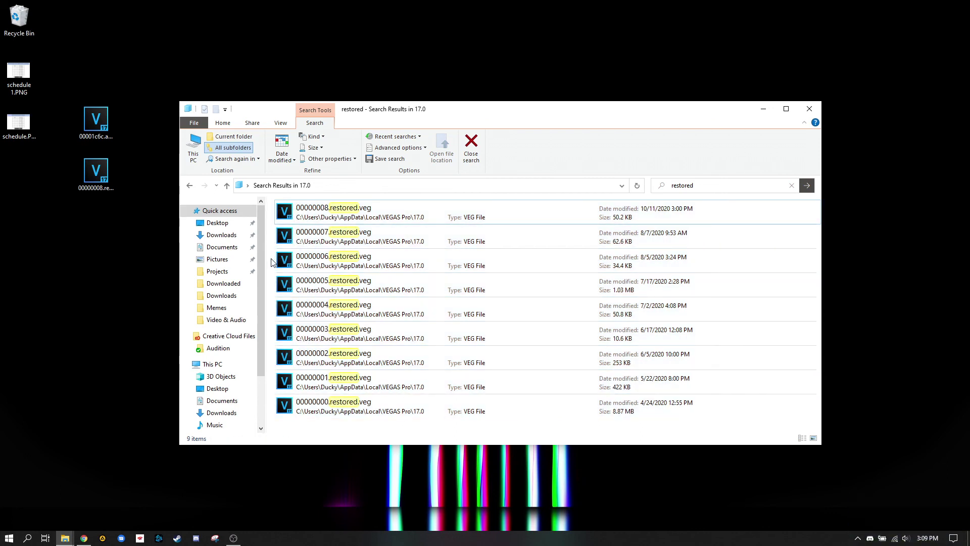
drag(272, 262, 331, 362)
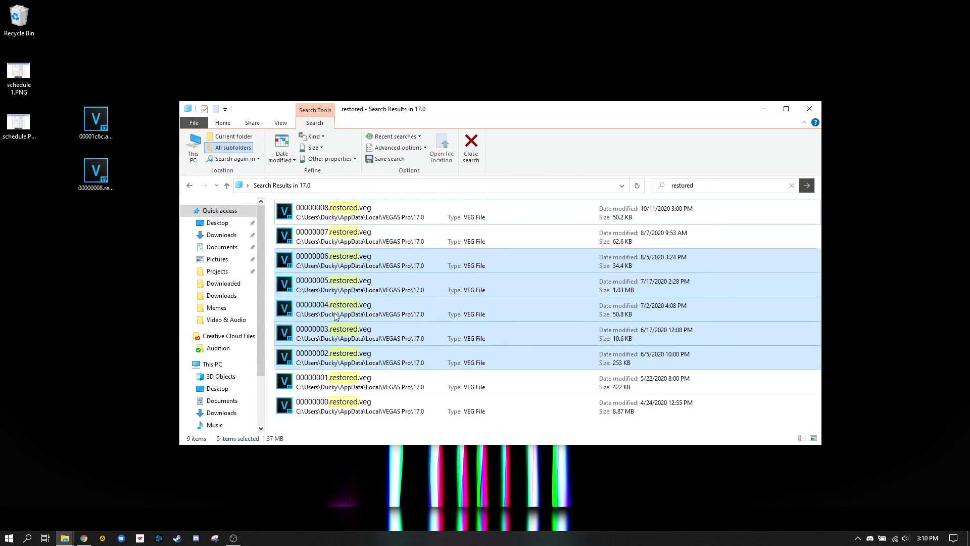